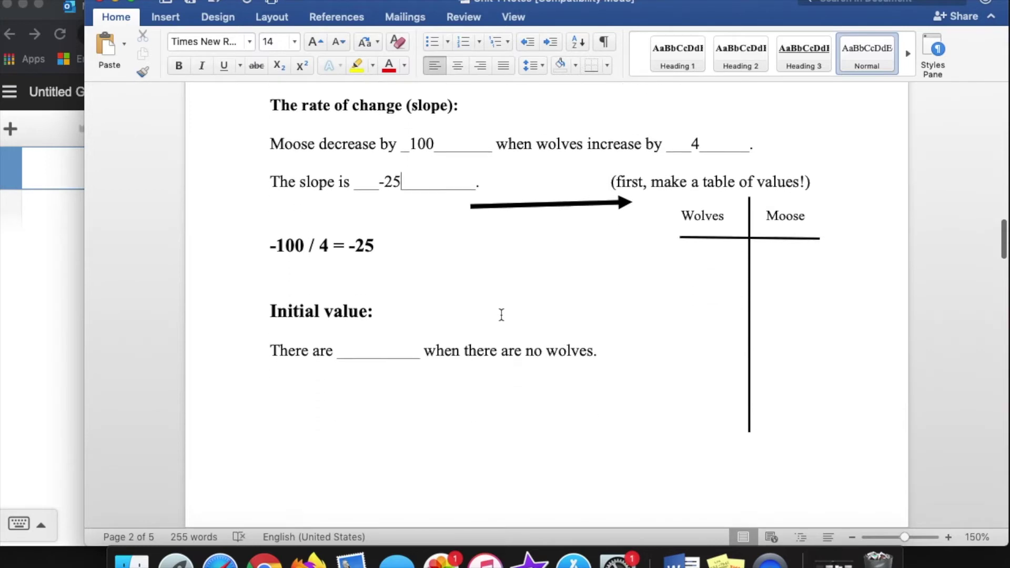
Read the trend line's height at zero wolves on the Isle Royale graph and fill the Initial value blank with 650
scroll(502, 314, "up", 2)
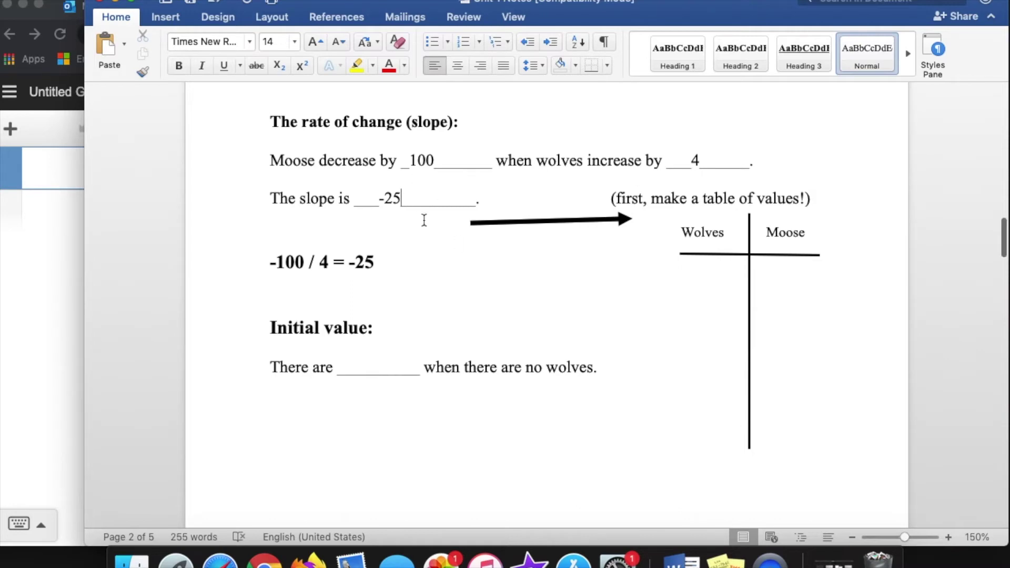
scroll(424, 220, "up", 5)
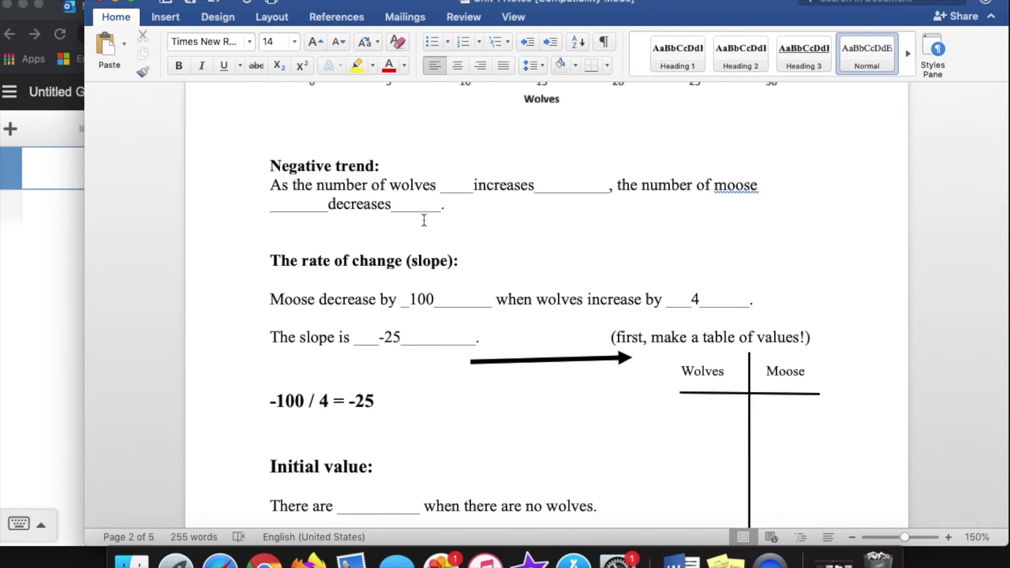
scroll(423, 271, "up", 2)
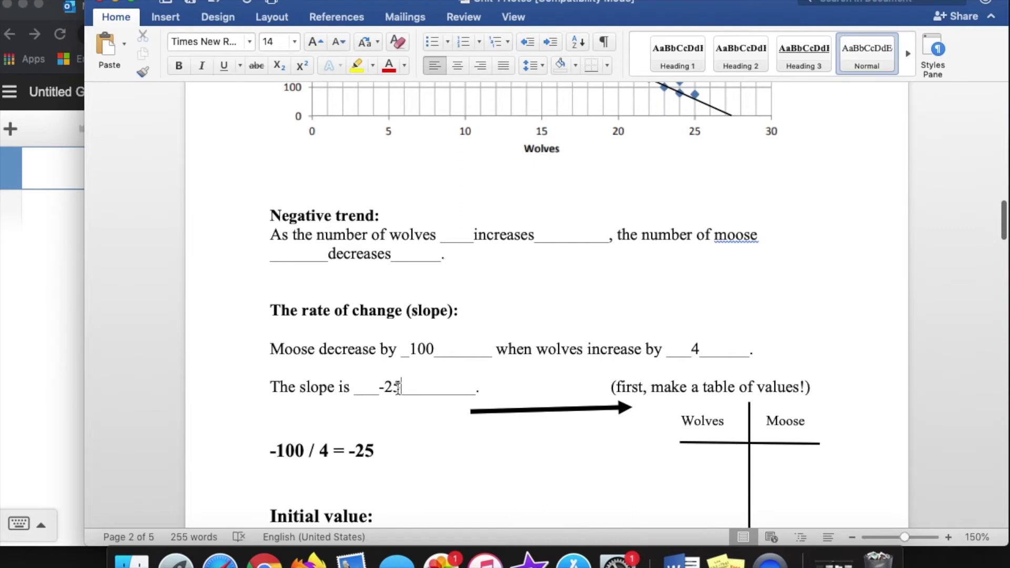
scroll(402, 385, "up", 2)
scroll(402, 385, "down", 7)
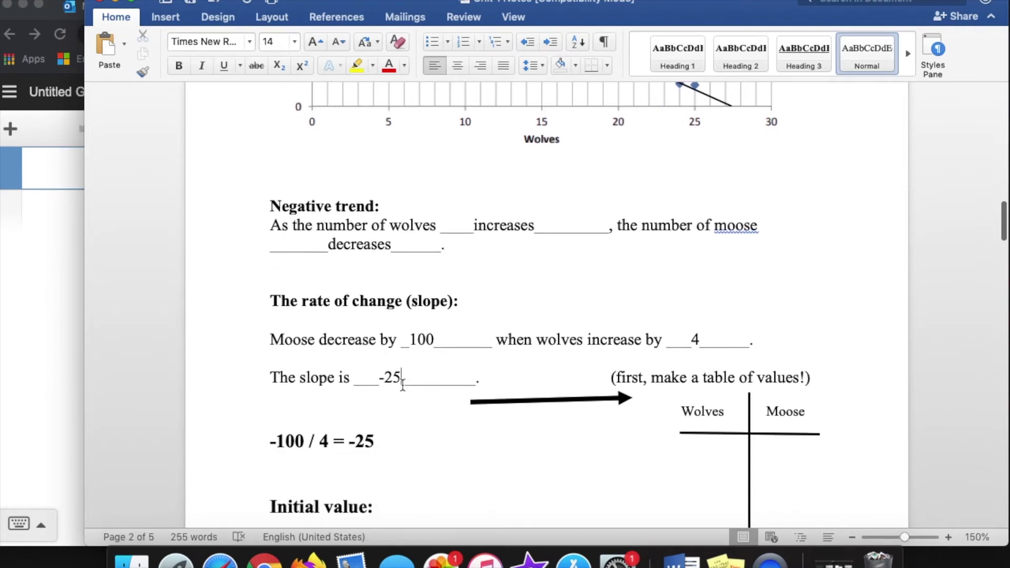
scroll(402, 385, "down", 1)
left_click(370, 392)
scroll(365, 417, "down", 4)
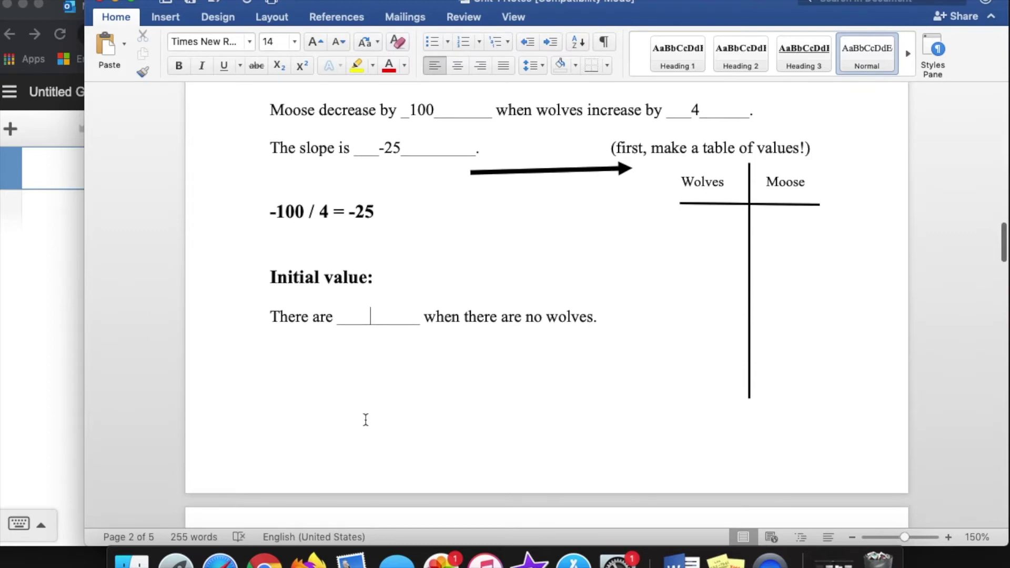
scroll(365, 419, "up", 4)
left_click_drag(532, 398, 590, 400)
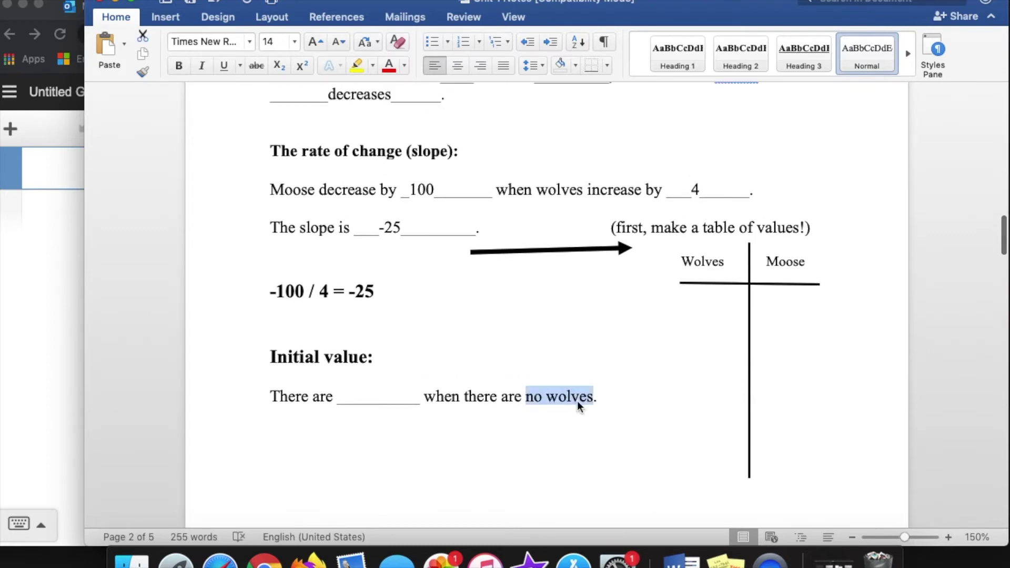
scroll(624, 340, "up", 20)
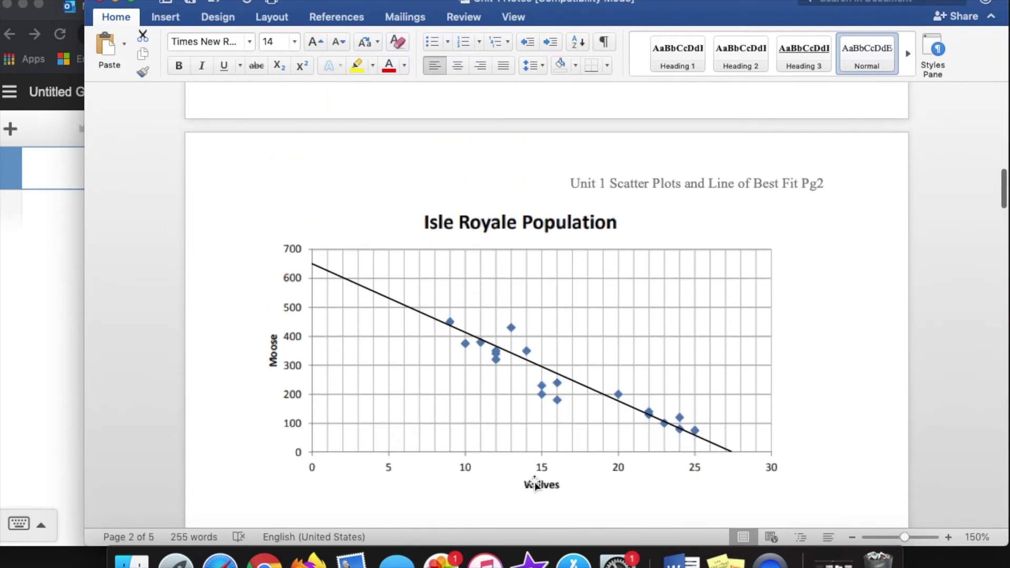
scroll(532, 476, "down", 4)
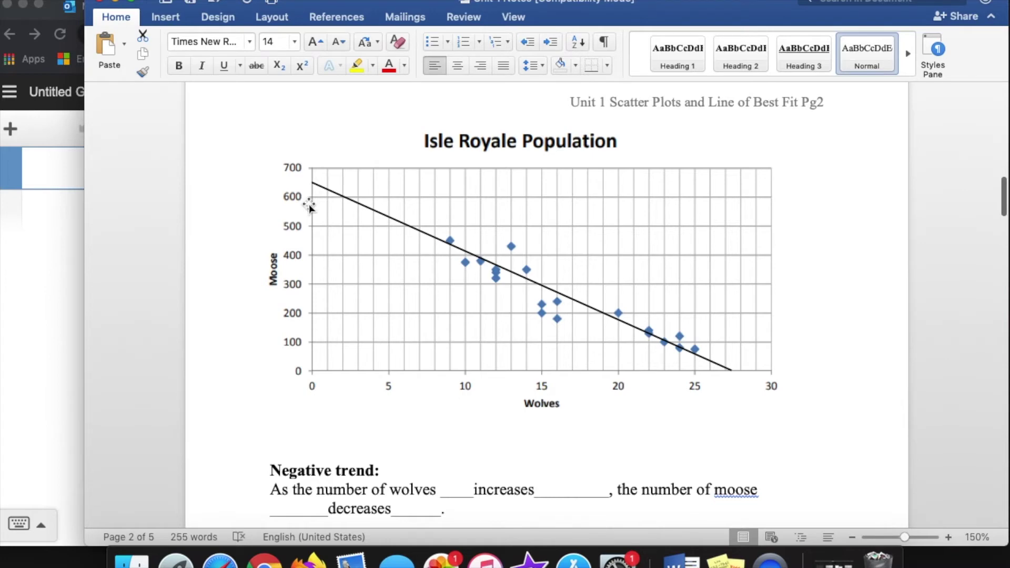
scroll(462, 374, "down", 14)
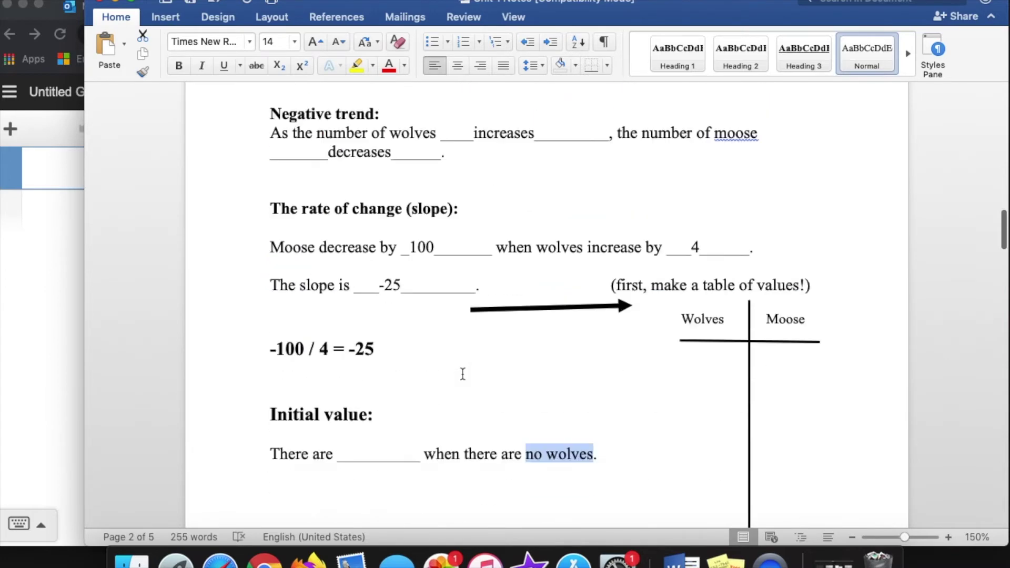
scroll(462, 374, "down", 5)
left_click(370, 402)
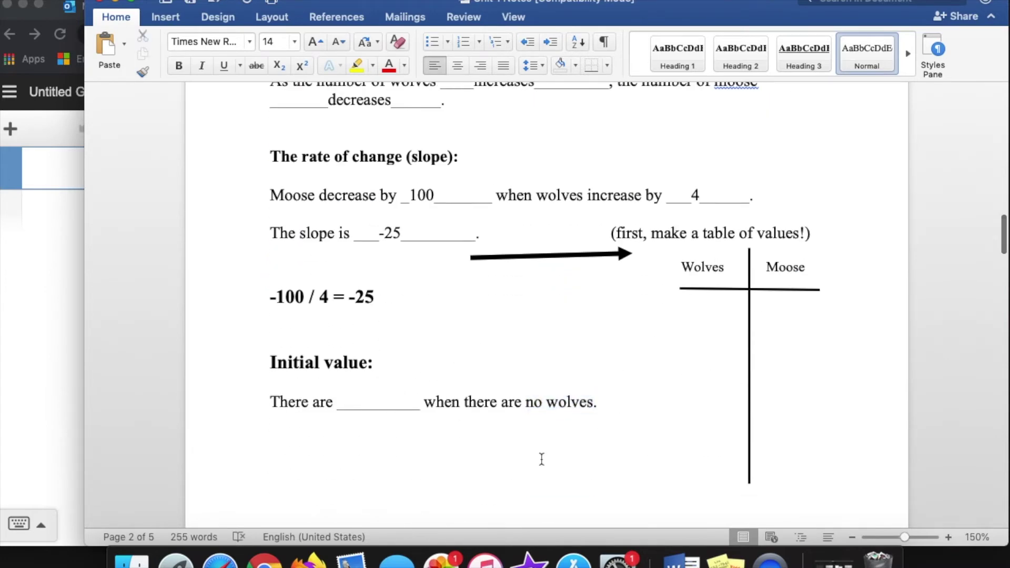
type("650")
Delete the empty line below the initial value sentence to pull the Equation of Trend Line up onto page 2
scroll(737, 422, "up", 15)
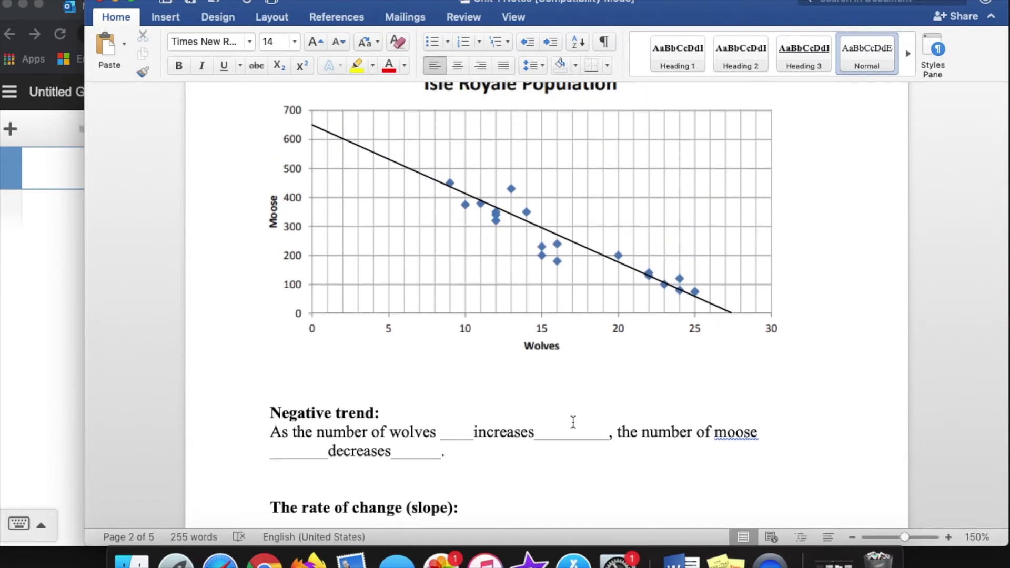
scroll(573, 422, "down", 20)
scroll(491, 349, "down", 7)
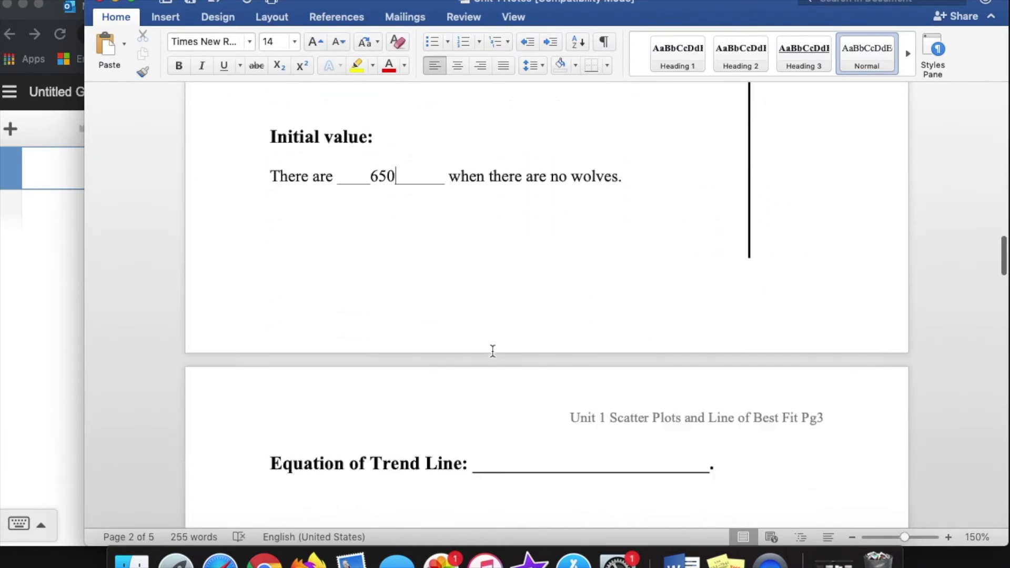
left_click(377, 250)
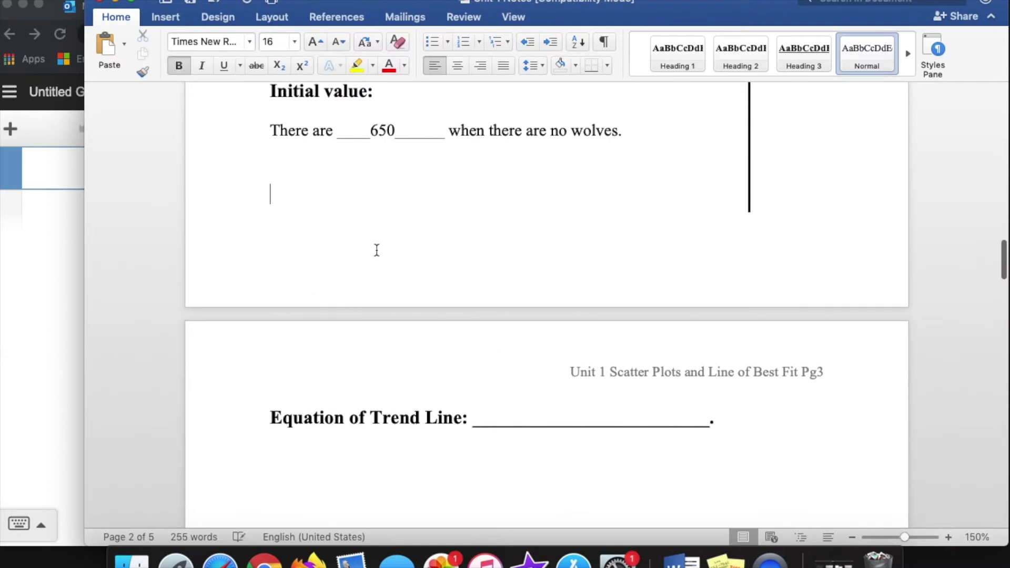
key("Delete")
Enter y = -25x + 650 in the Equation of Trend Line blank, using the slope and initial value from above
left_click(521, 195)
scroll(593, 200, "up", 8)
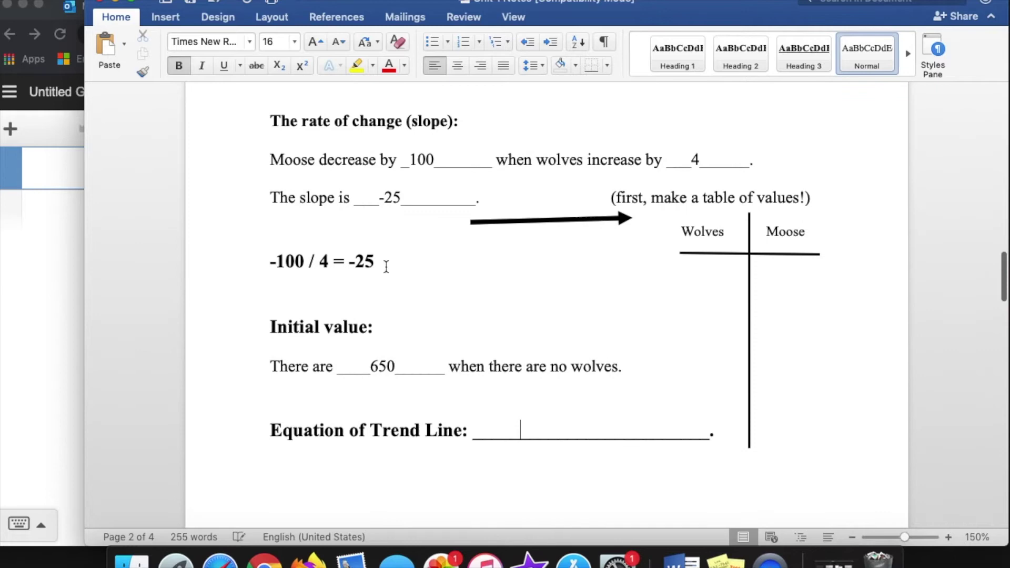
left_click_drag(370, 260, 348, 259)
left_click_drag(396, 366, 370, 366)
scroll(436, 213, "up", 15)
scroll(435, 213, "up", 3)
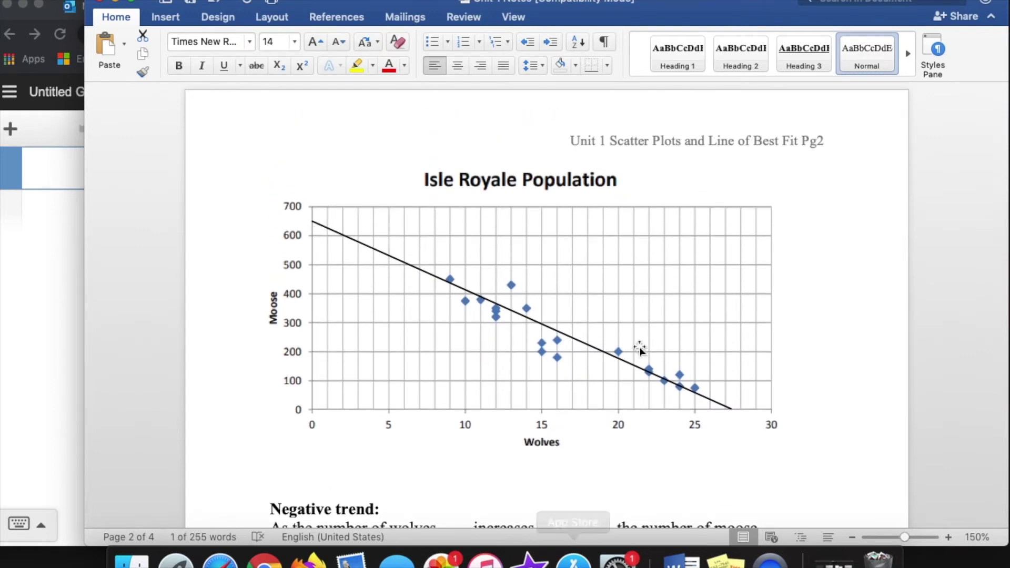
scroll(638, 350, "down", 10)
left_click(522, 433)
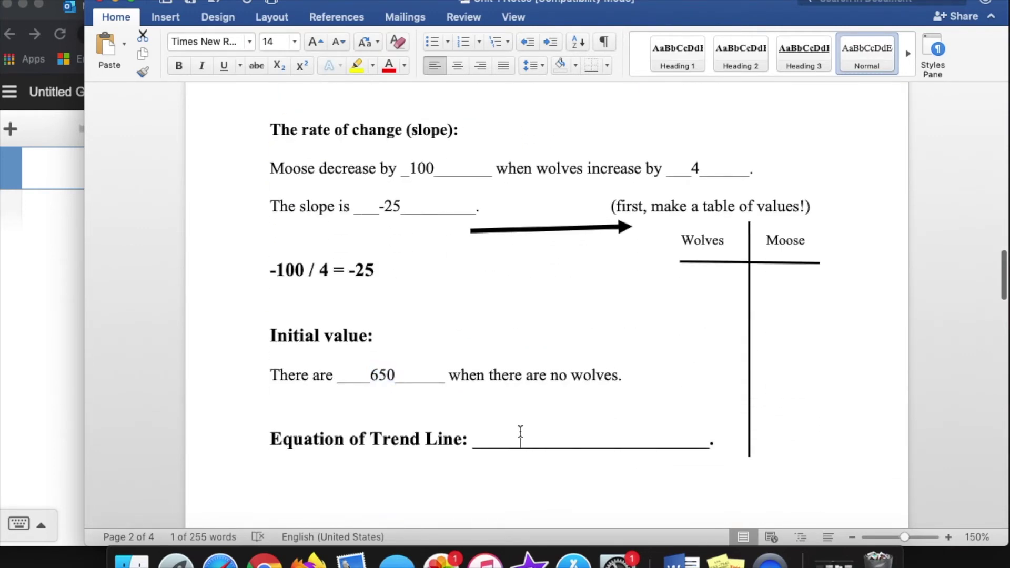
type("y = ")
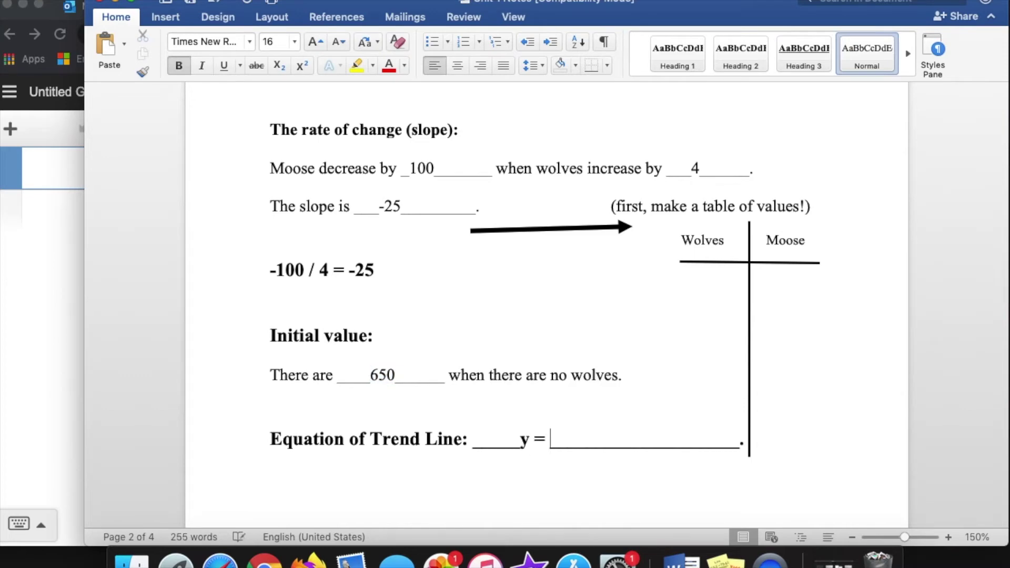
type("-25x + ")
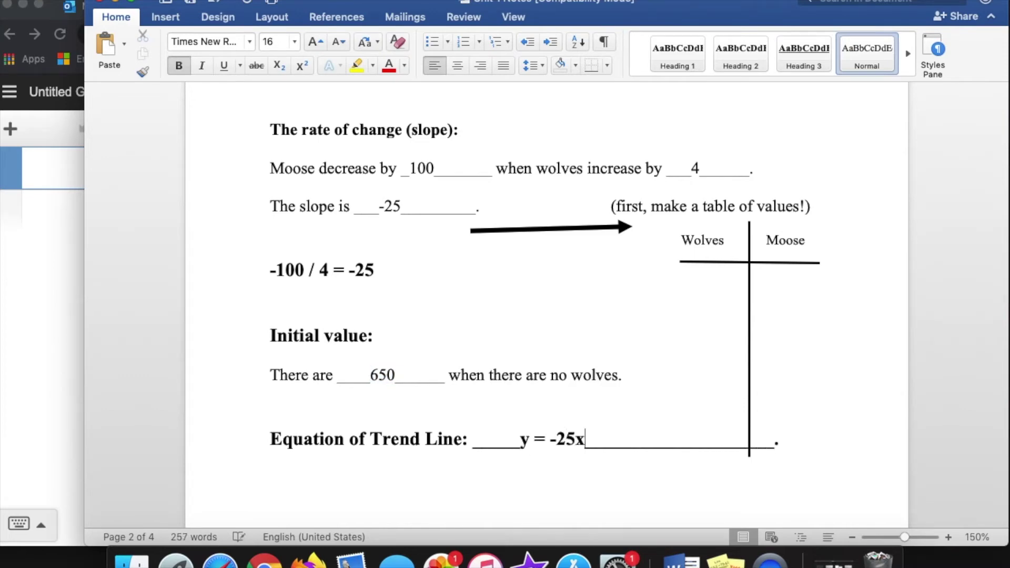
type("5")
type("50")
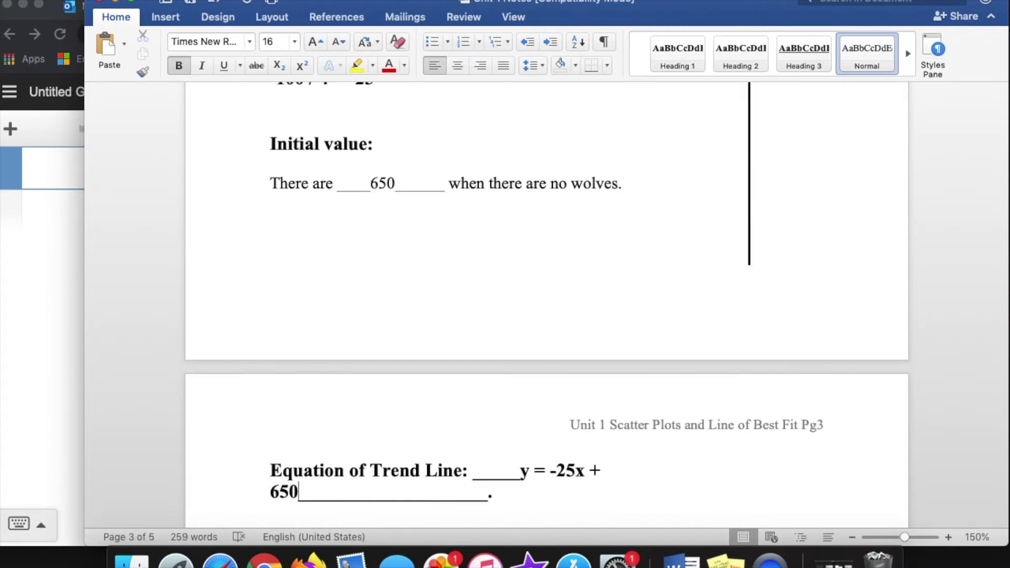
Shorten the underscores after the trend line equation so it fits on one line
key("BackSpace")
key("BackSpace")
key("BackSpace")
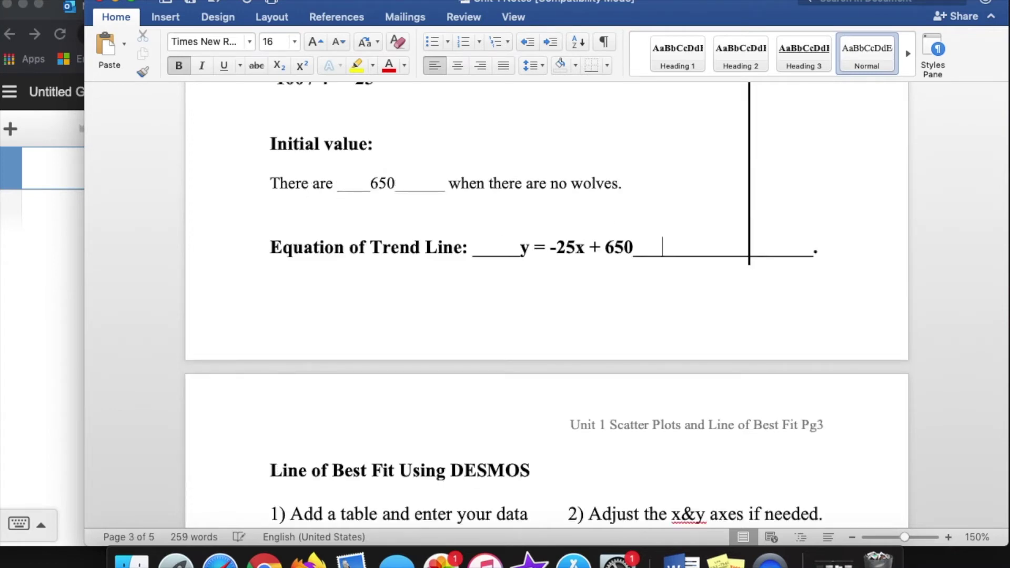
Compare the trend line equation with the graph, and read the Desmos line of best fit instructions and the Predictions problem
scroll(575, 286, "up", 10)
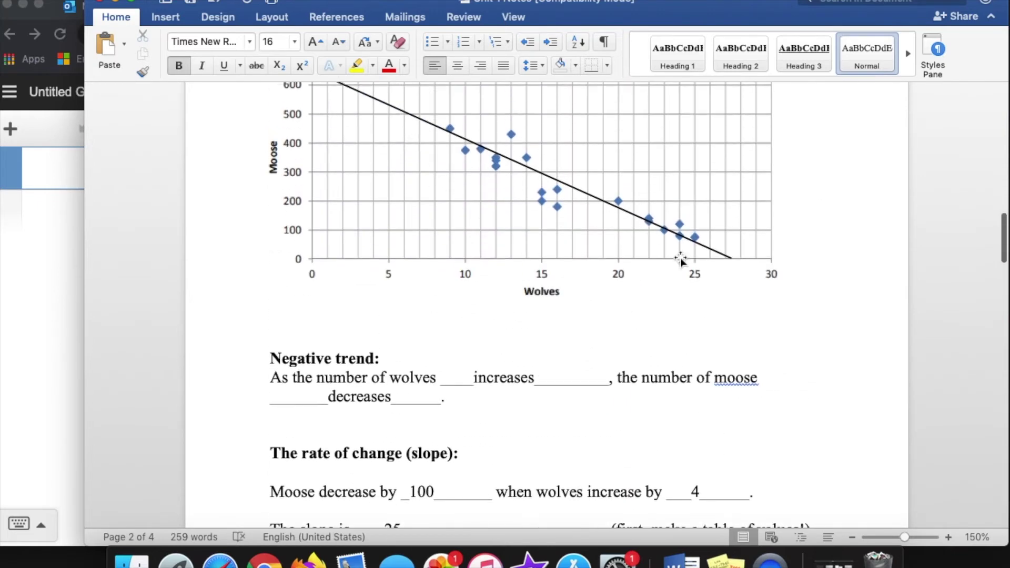
scroll(682, 258, "down", 15)
scroll(602, 382, "up", 10)
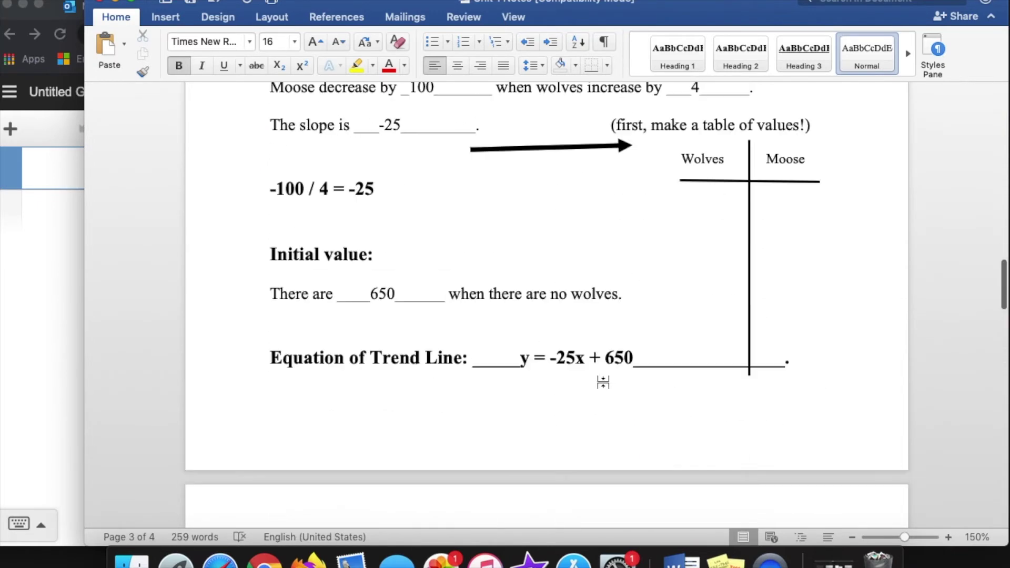
scroll(383, 488, "up", 4)
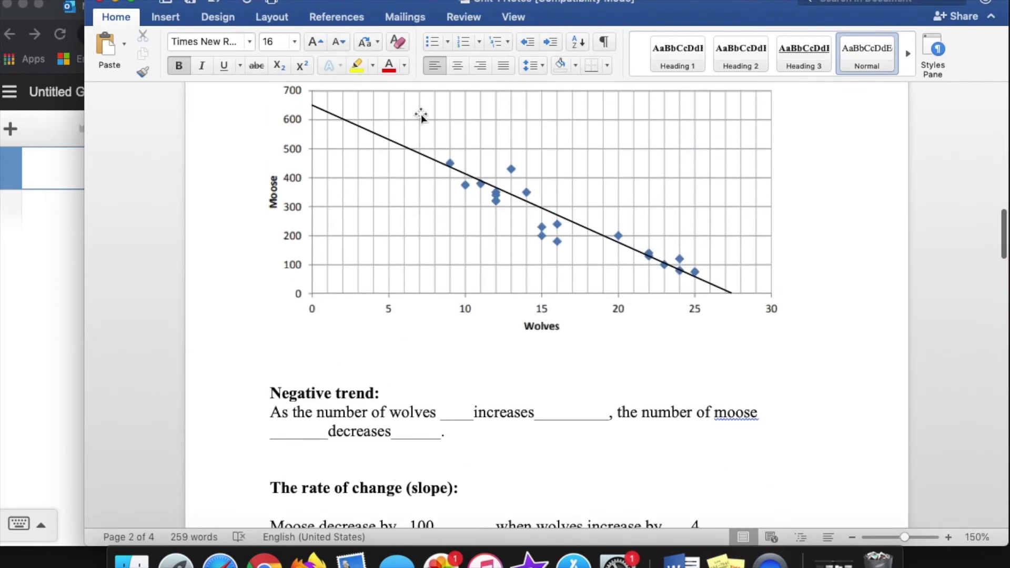
scroll(526, 224, "down", 14)
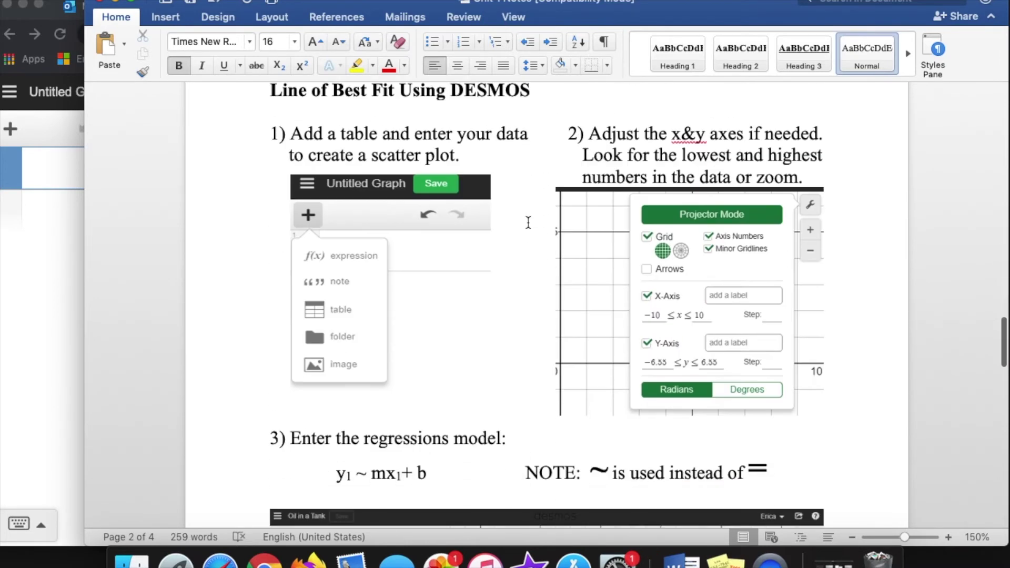
scroll(528, 222, "up", 1)
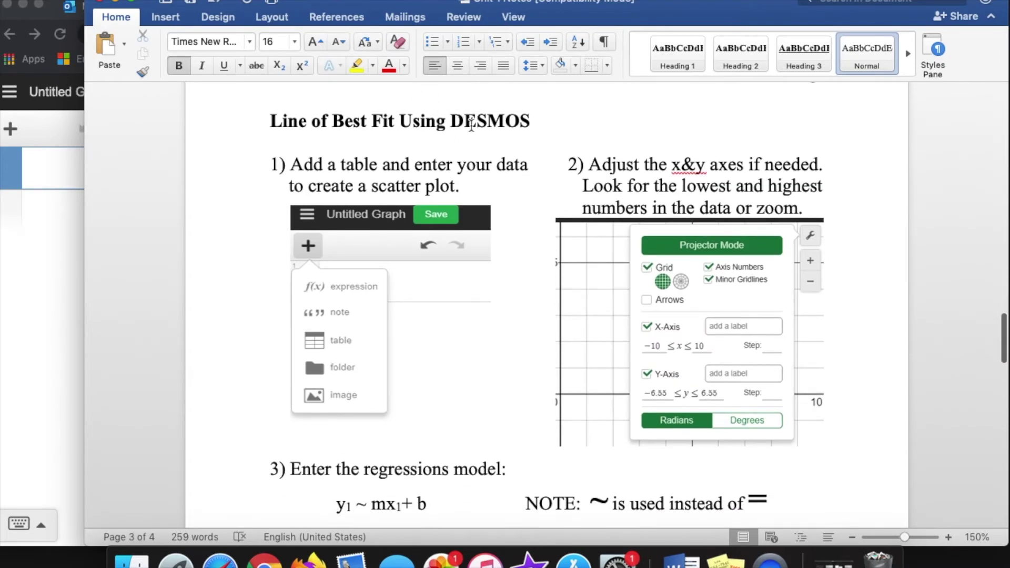
scroll(462, 354, "down", 5)
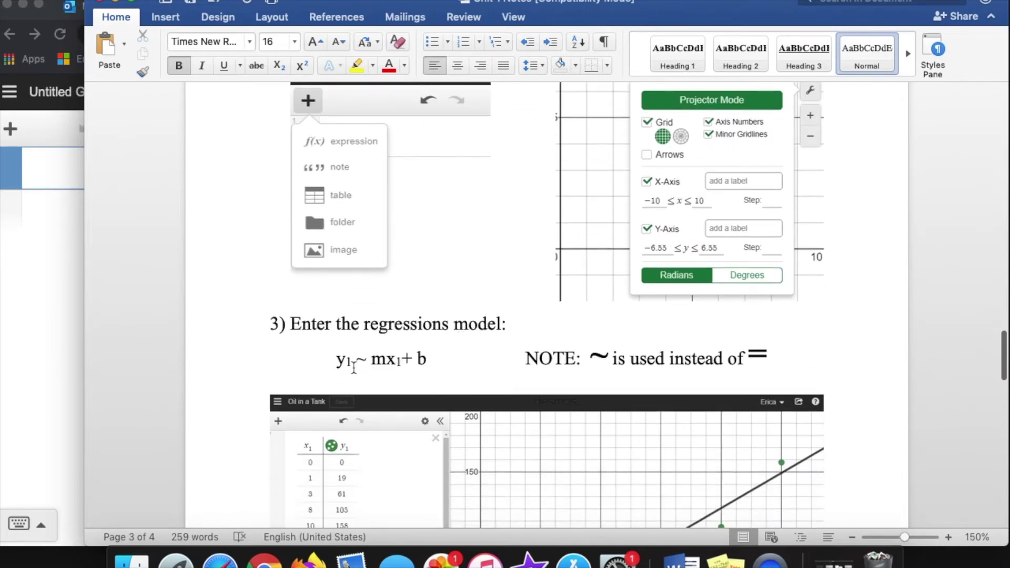
left_click_drag(339, 360, 432, 361)
scroll(608, 293, "down", 7)
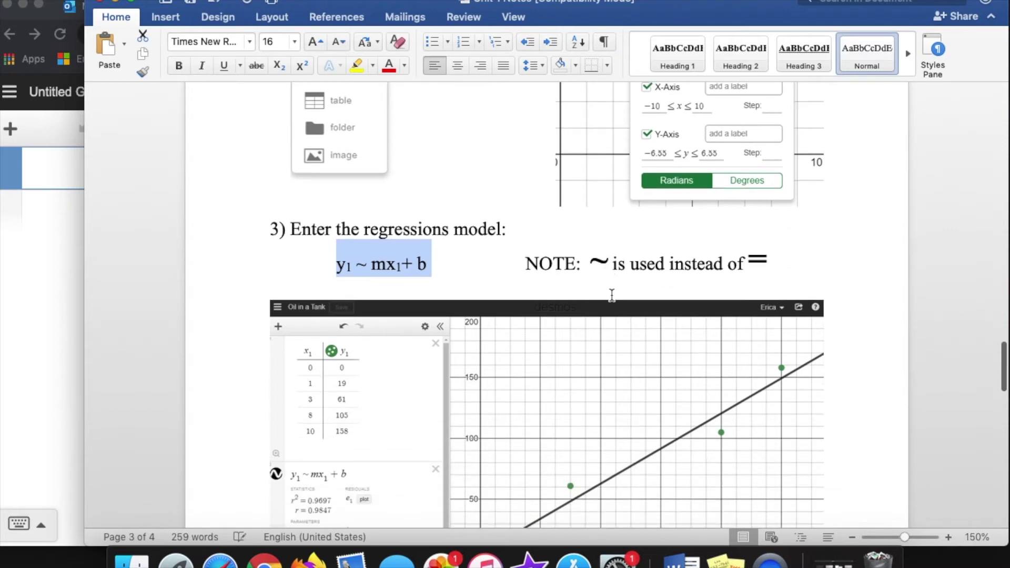
scroll(611, 297, "down", 20)
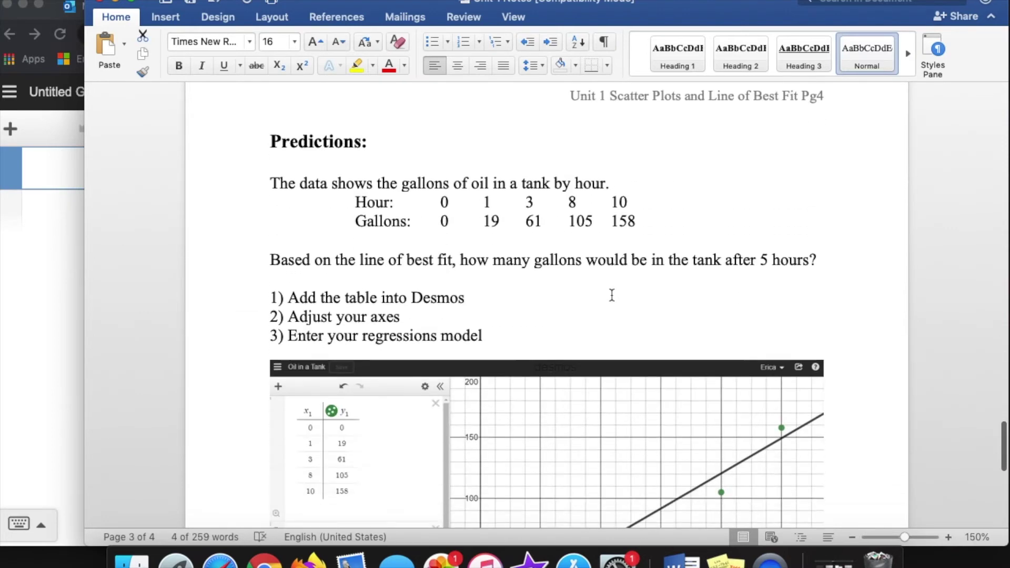
scroll(611, 295, "up", 2)
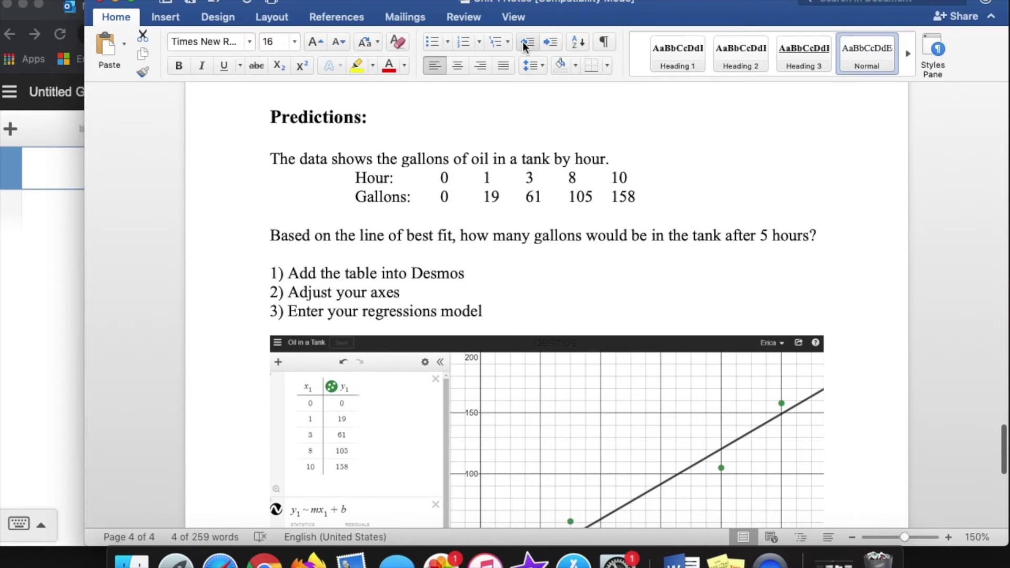
Arrange the notes window beside the Desmos calculator, narrowing it and zooming the document out so both can be seen
left_click_drag(507, 1, 630, 1)
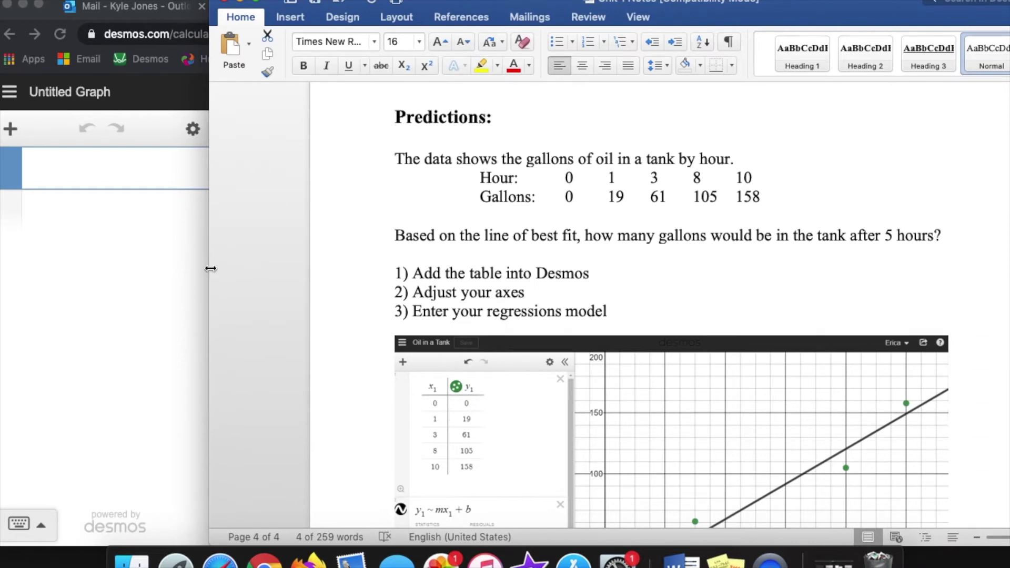
left_click_drag(291, 252, 434, 265)
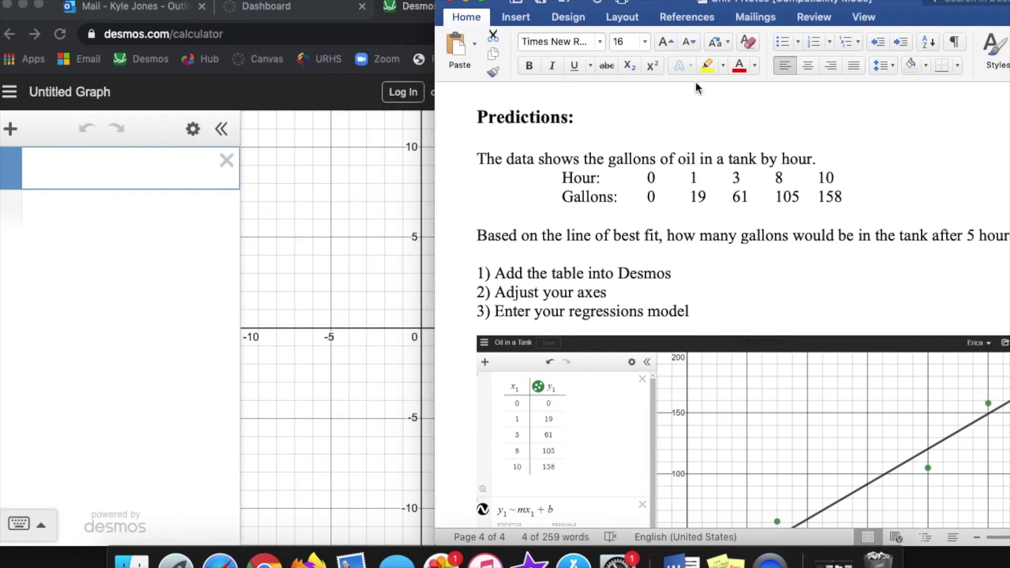
left_click_drag(713, 2, 761, 1)
left_click(876, 537)
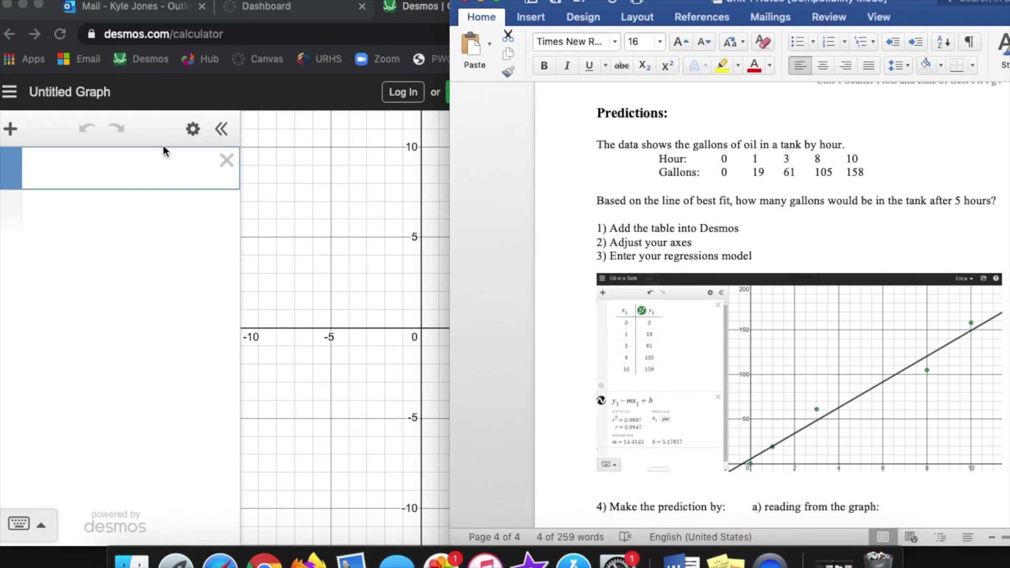
left_click(161, 161)
left_click_drag(699, 10, 732, 9)
left_click(159, 170)
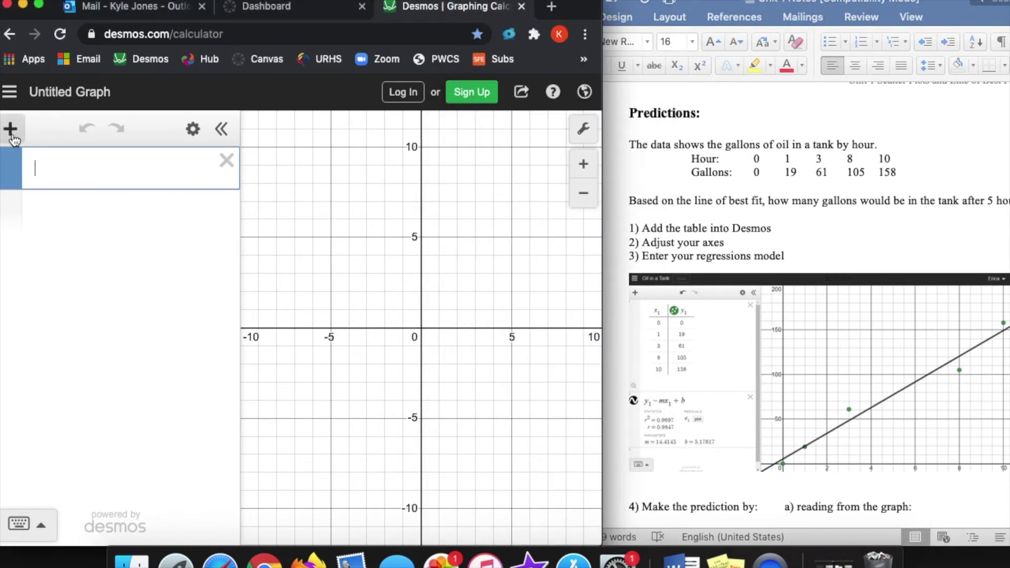
Examine the regression model example and the oil tank data by hour in the notes
left_click(752, 166)
scroll(971, 213, "up", 10)
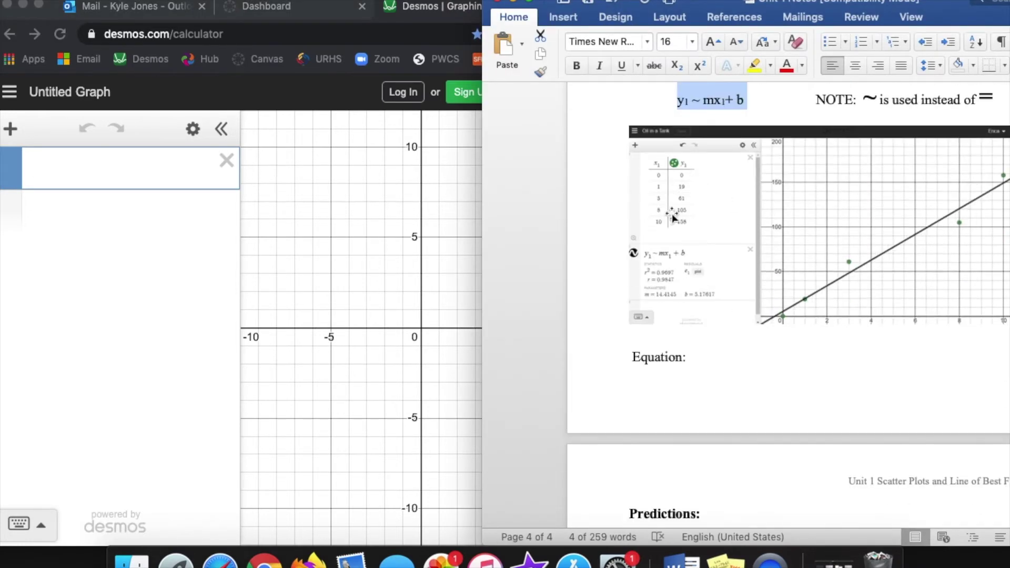
scroll(818, 342, "down", 10)
scroll(829, 237, "down", 2)
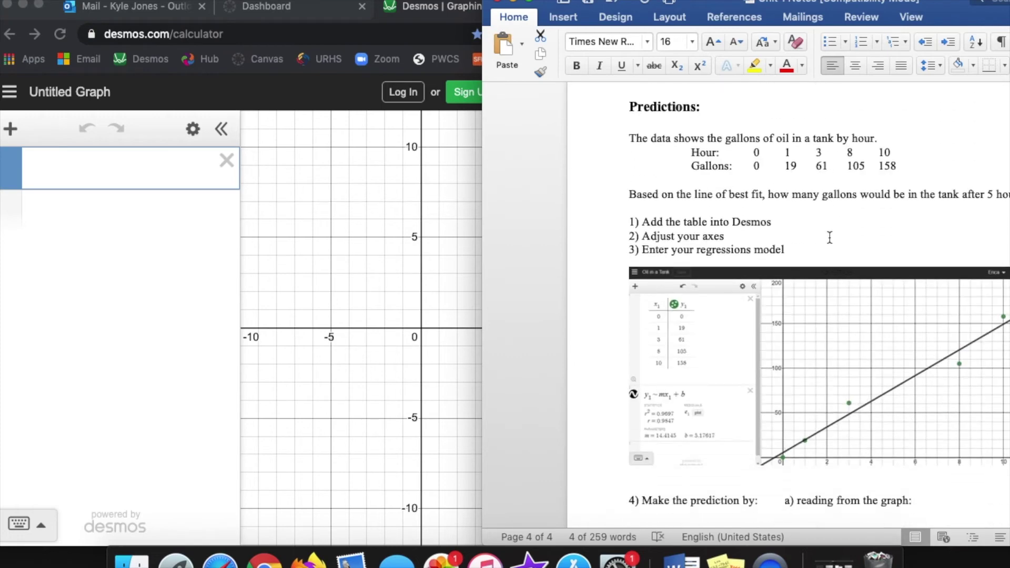
Add a table to the graph and enter the hours 0, 1, 3, 8 and 10 as the x₁ values
left_click(145, 153)
left_click(8, 135)
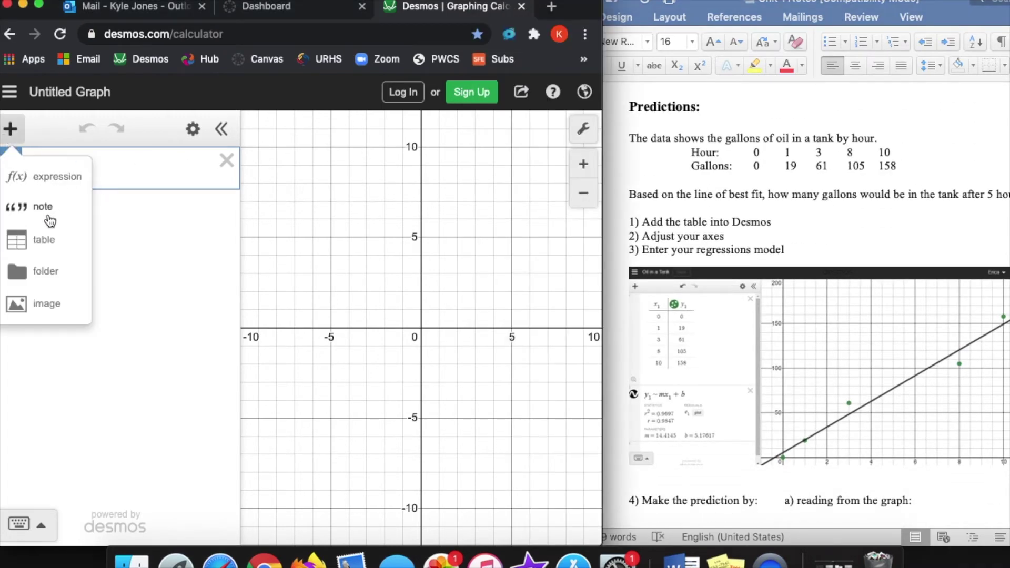
left_click(50, 240)
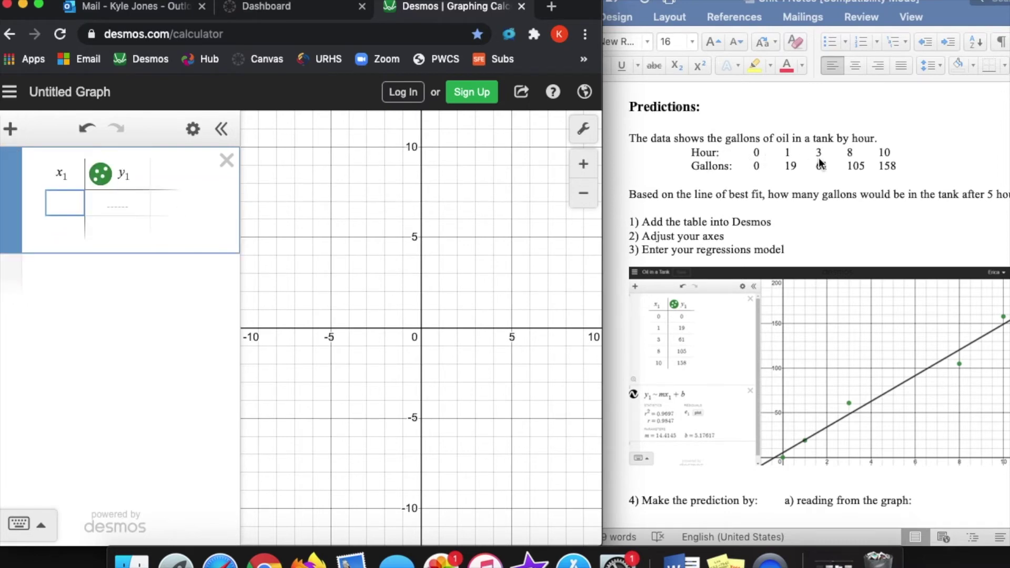
type("0")
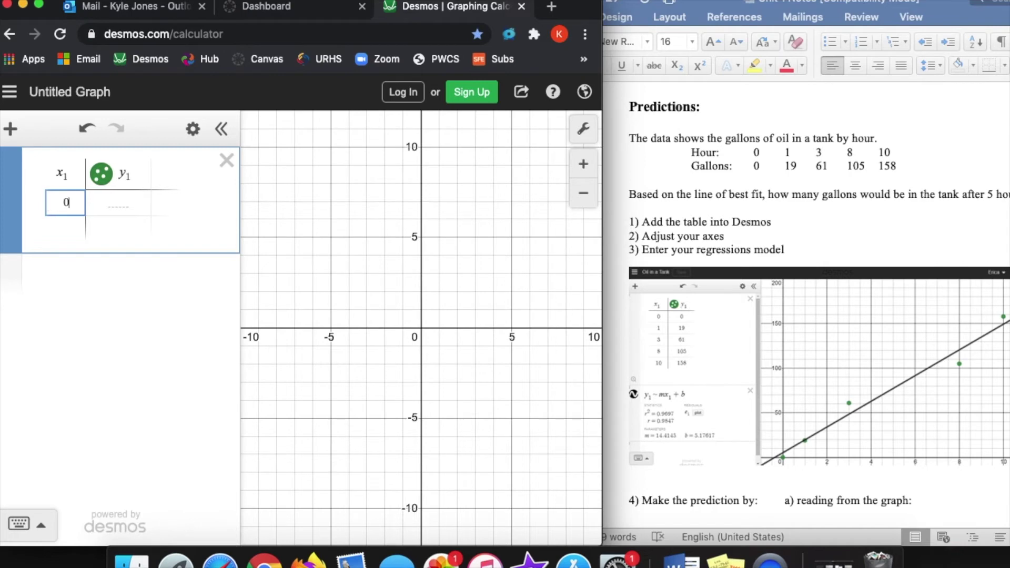
key("Return")
type("1")
key("Return")
type("3")
key("Return")
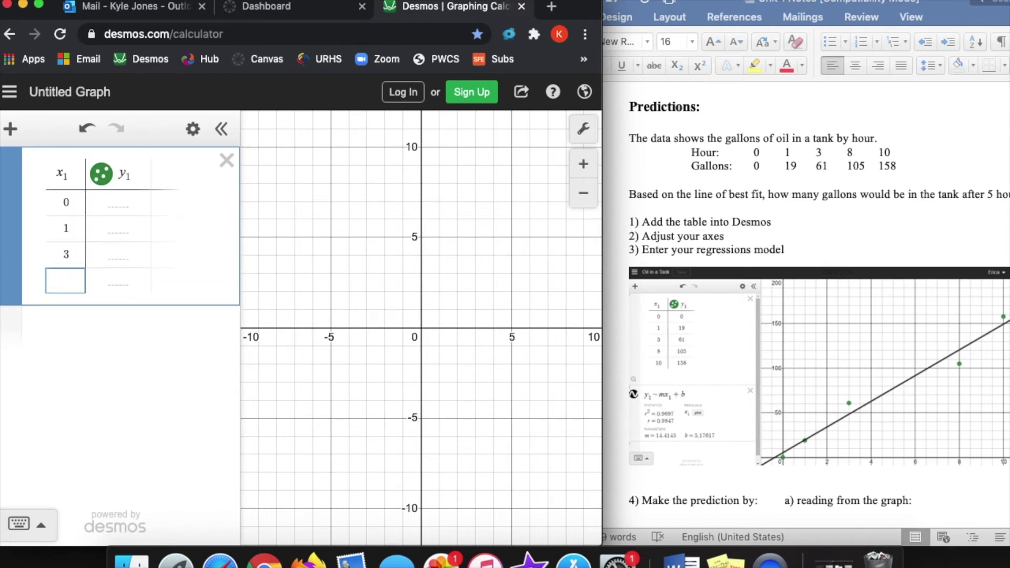
type("8")
key("Return")
type("10")
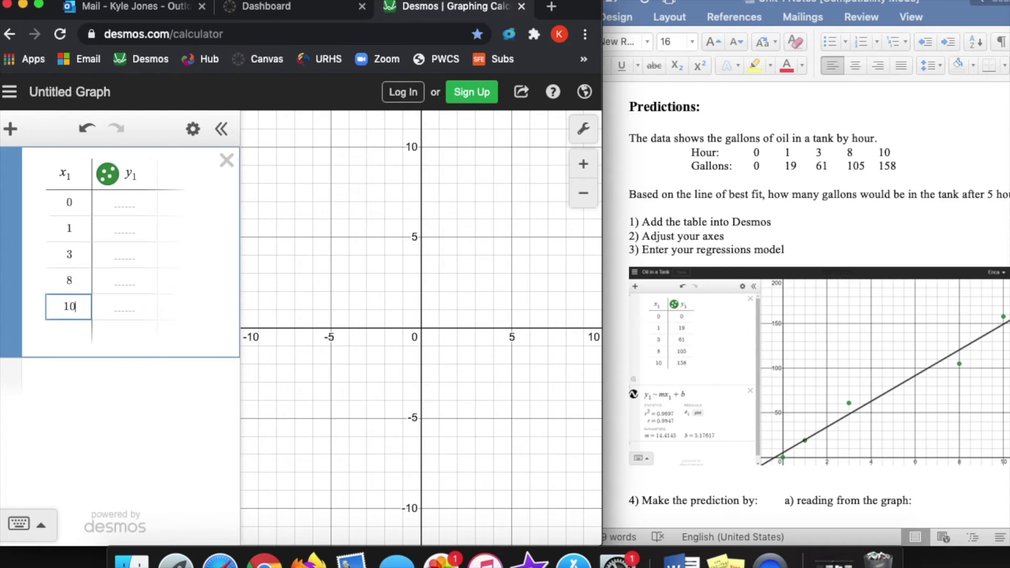
Fill the y₁ column beside the hours with the gallons 0, 19, 61, 105 and 158
key("Right")
key("Up")
key("Up")
key("Up")
key("Up")
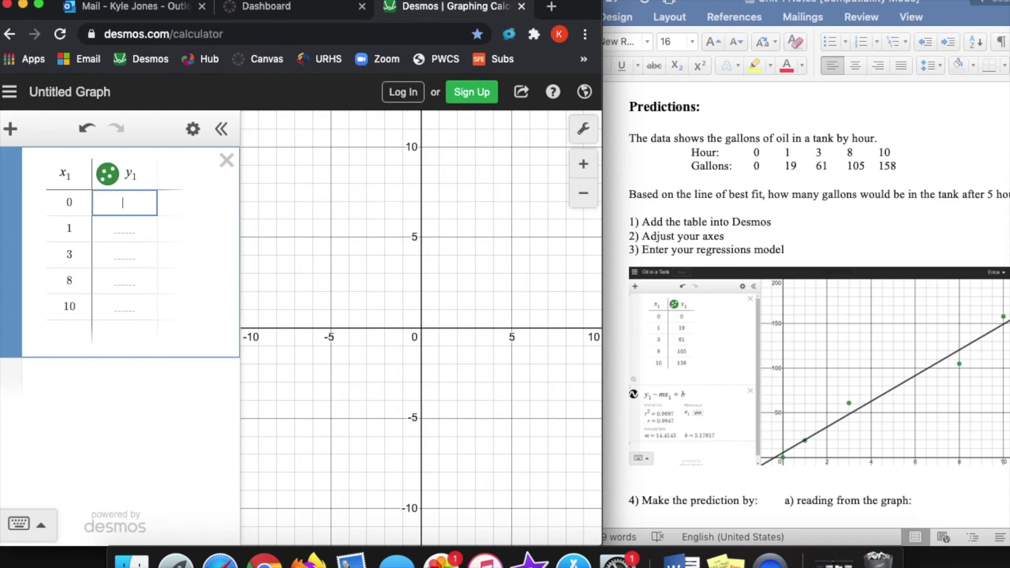
left_click(13, 132)
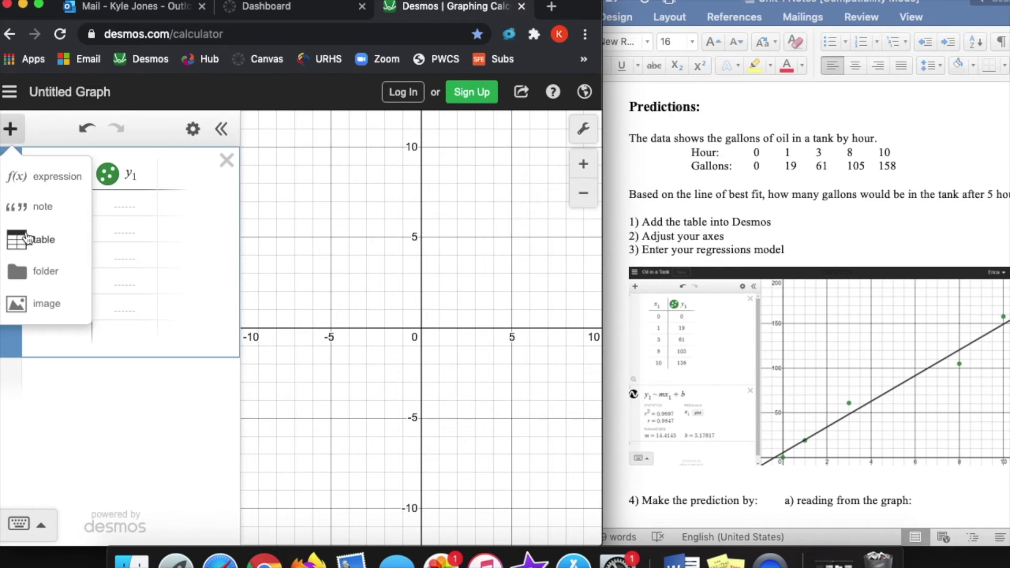
left_click(135, 198)
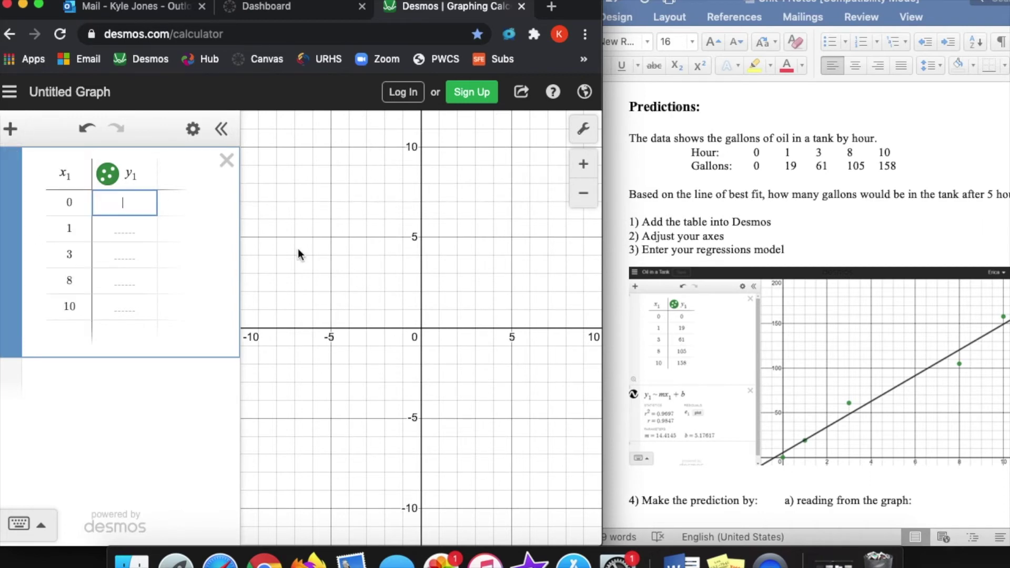
type("0")
key("Return")
type("19")
key("Return")
type("61")
key("Return")
type("105")
key("Return")
type("158")
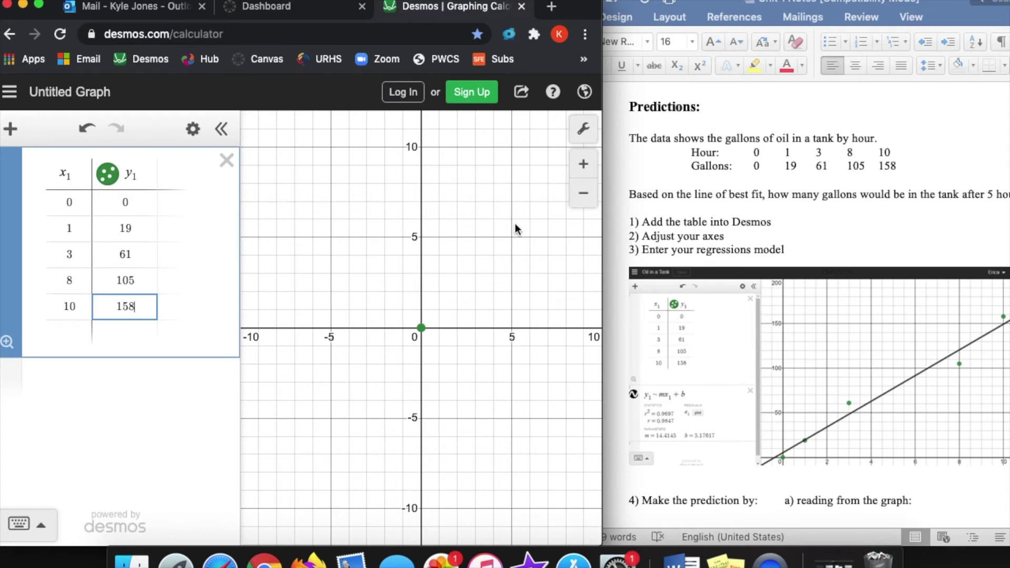
Try to fit the data points on the graph by zooming and panning, and restore the default zoom
left_click(583, 196)
left_click(583, 197)
left_click(582, 203)
left_click(583, 203)
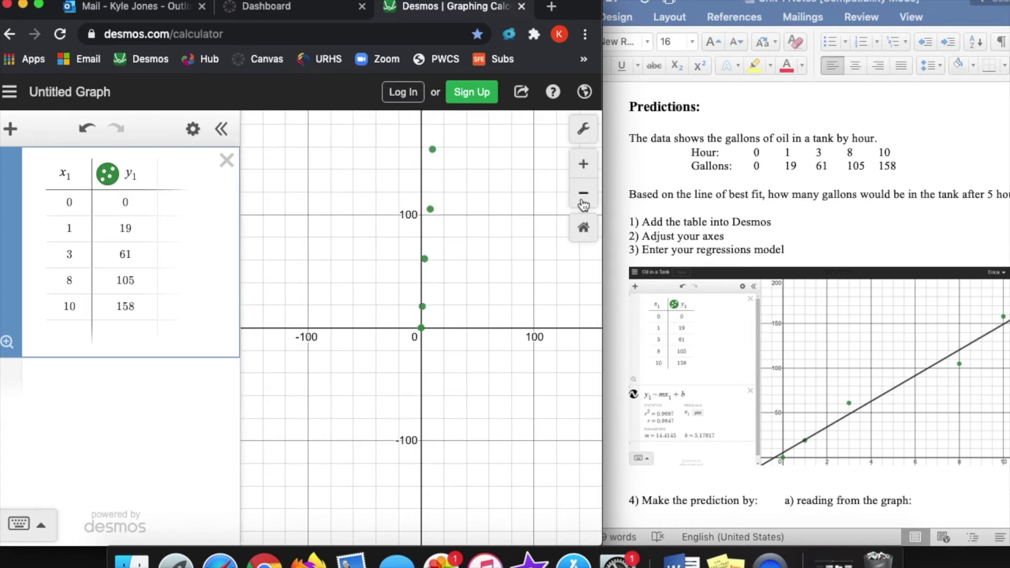
left_click_drag(497, 241, 478, 319)
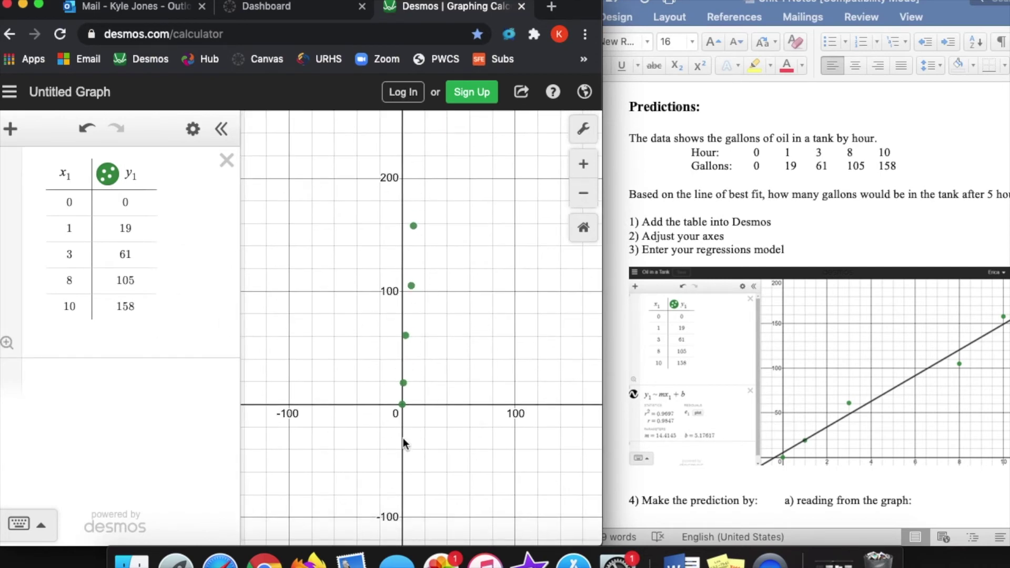
left_click(585, 165)
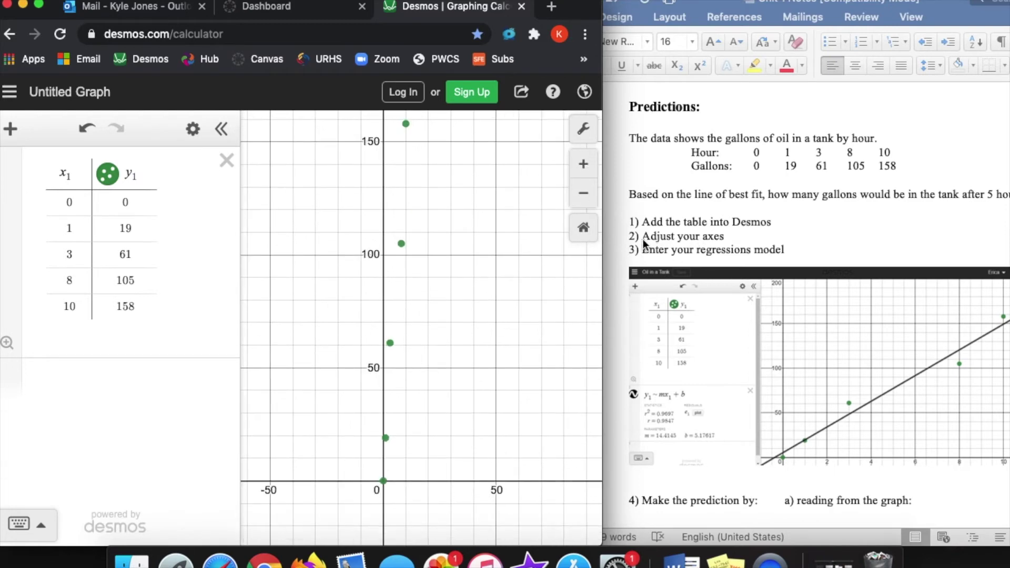
left_click_drag(511, 347, 516, 360)
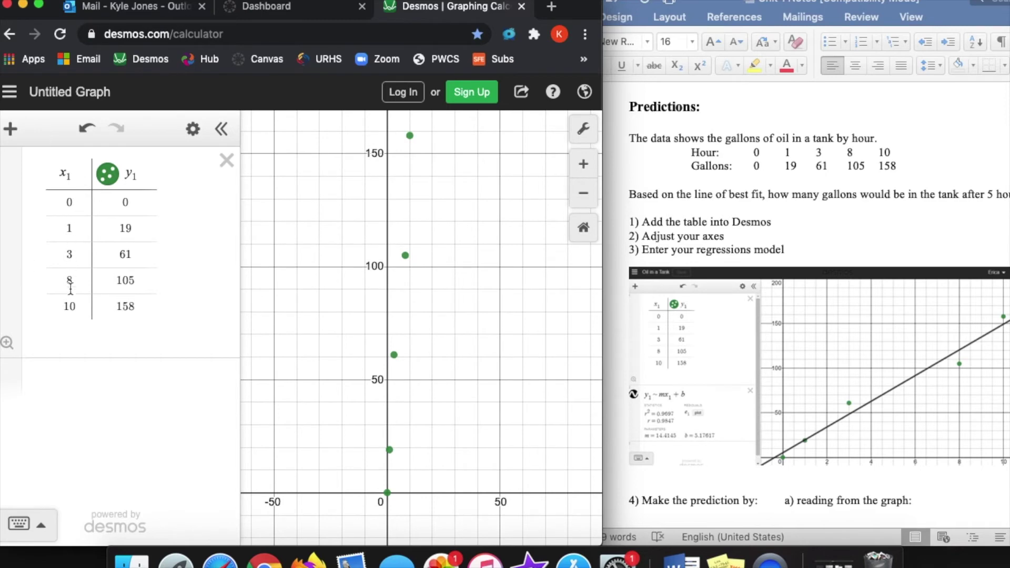
left_click(583, 227)
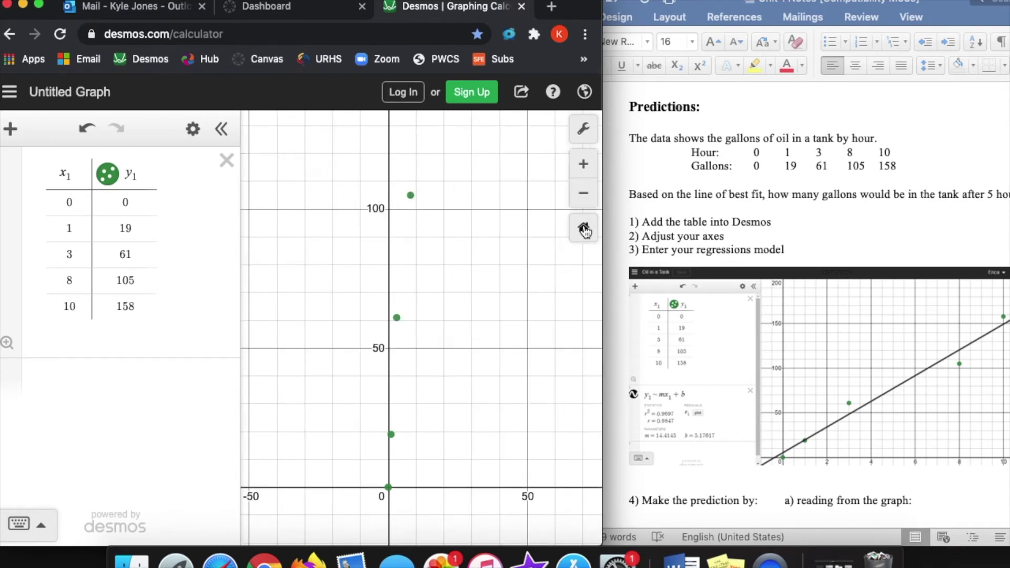
Set the y-axis upper limit to 180 and shift the graph so all five data points are in view
left_click_drag(449, 359, 412, 353)
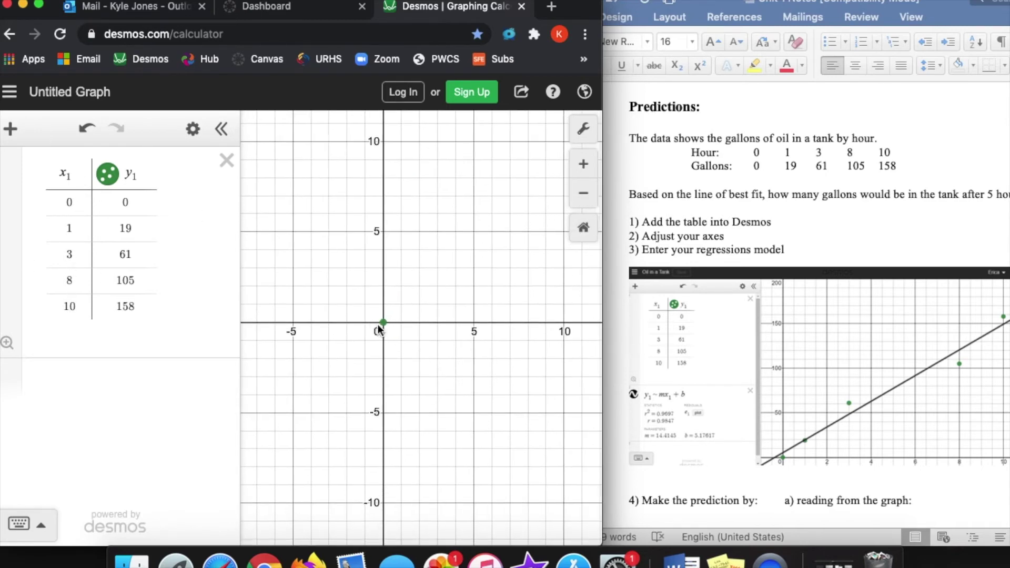
left_click_drag(367, 378, 380, 379)
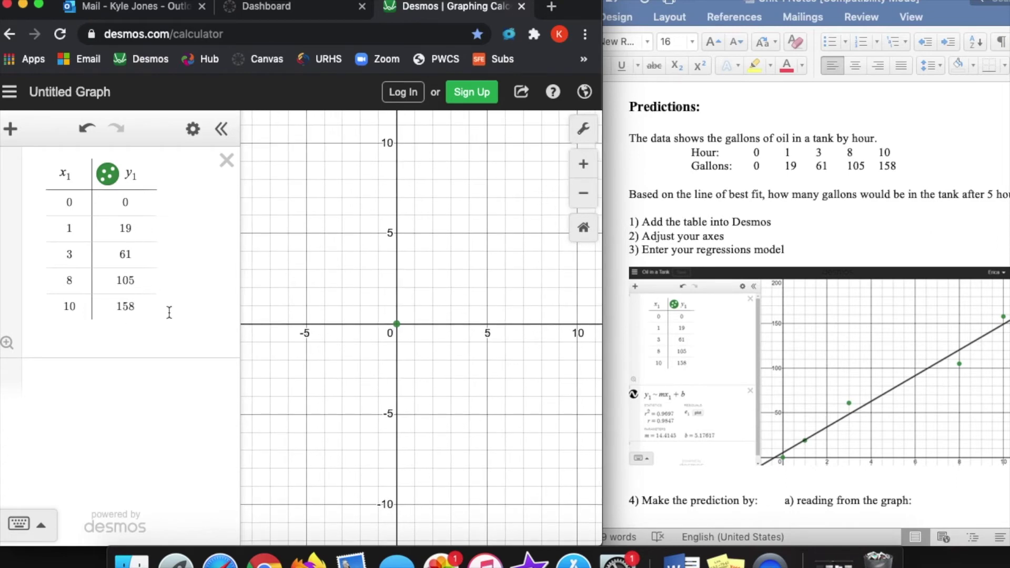
left_click(584, 132)
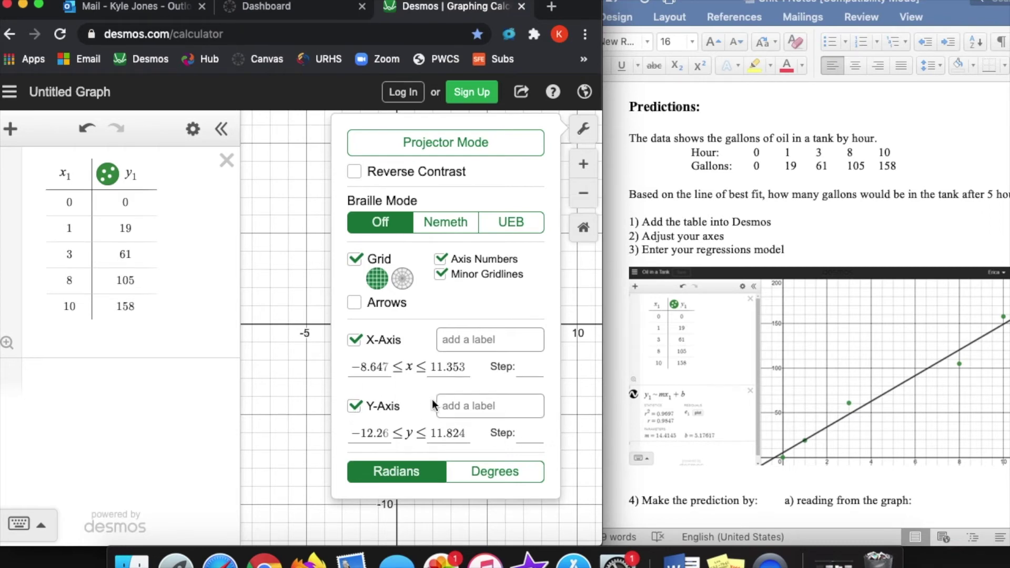
left_click_drag(430, 432, 468, 433)
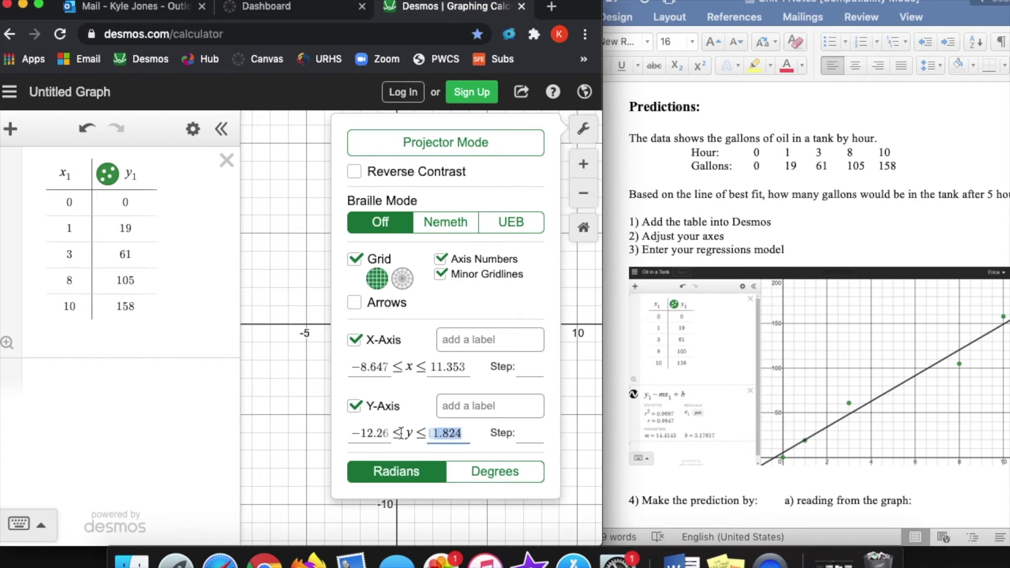
left_click(378, 432)
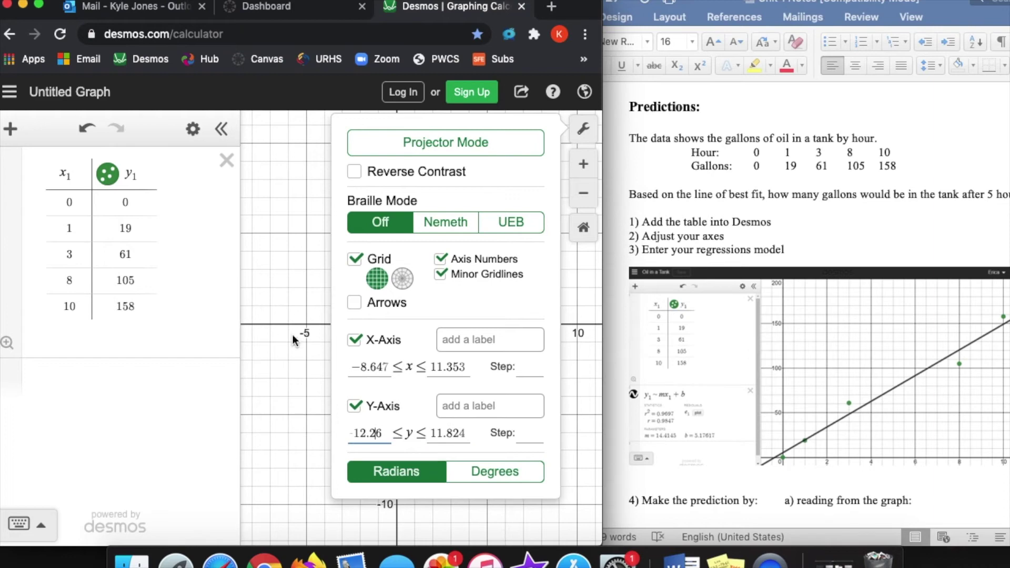
left_click(448, 433)
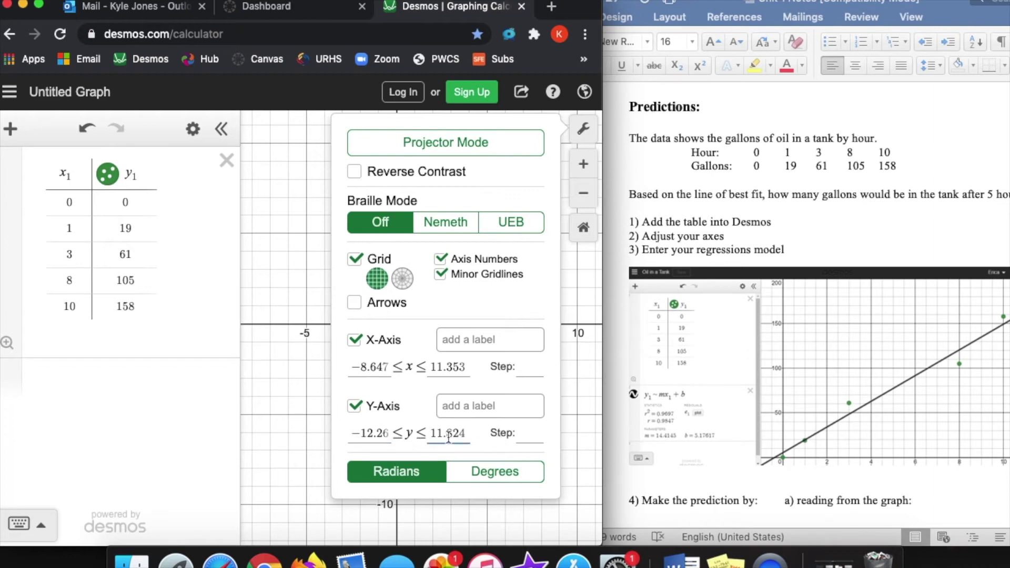
left_click_drag(442, 433, 479, 433)
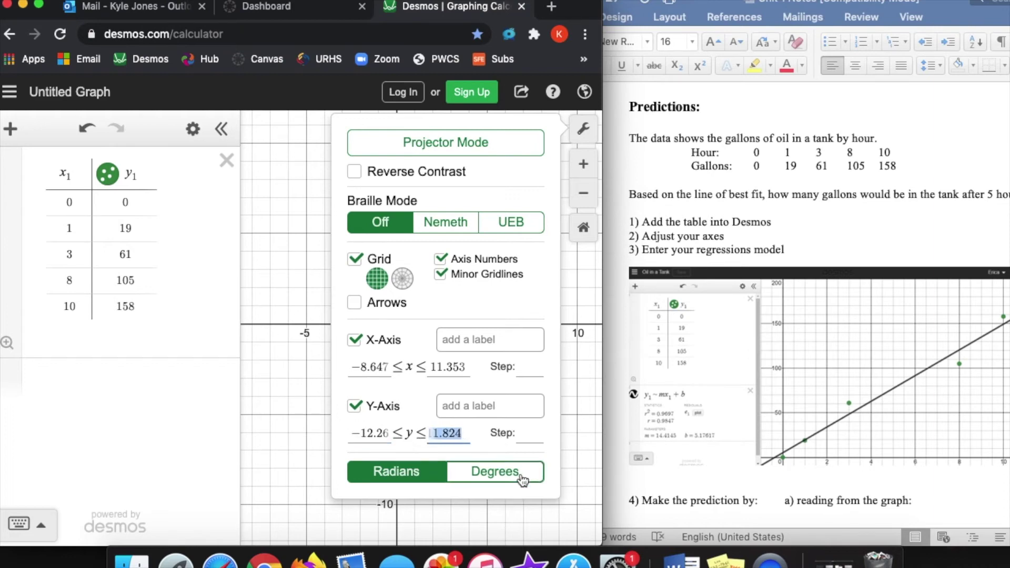
type("80")
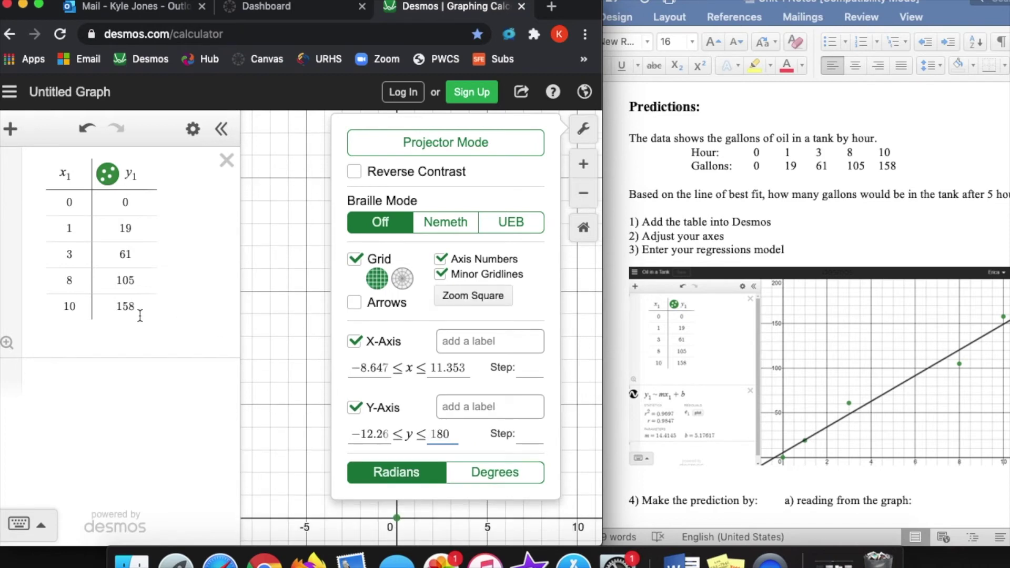
left_click(304, 355)
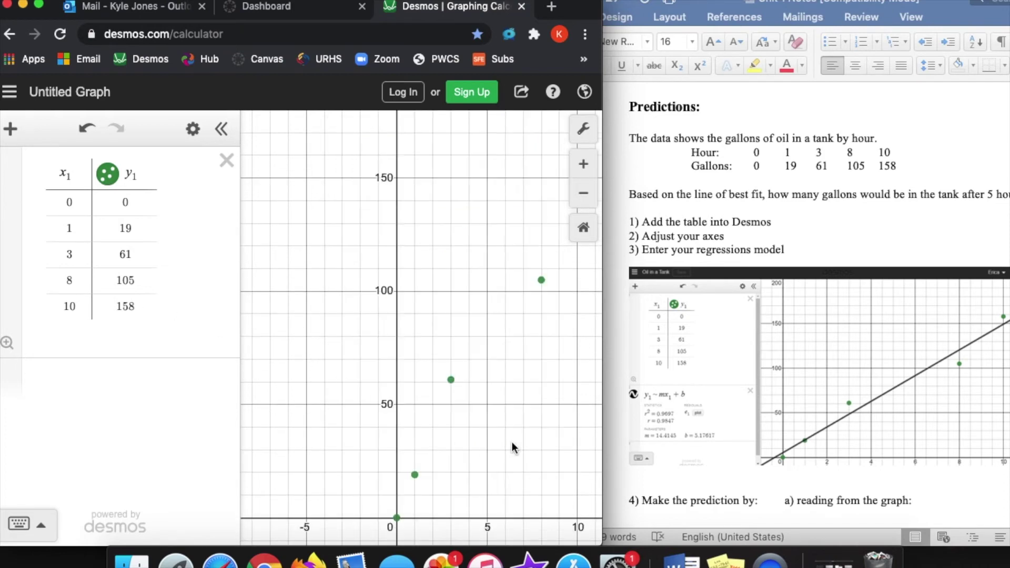
left_click_drag(526, 444, 478, 434)
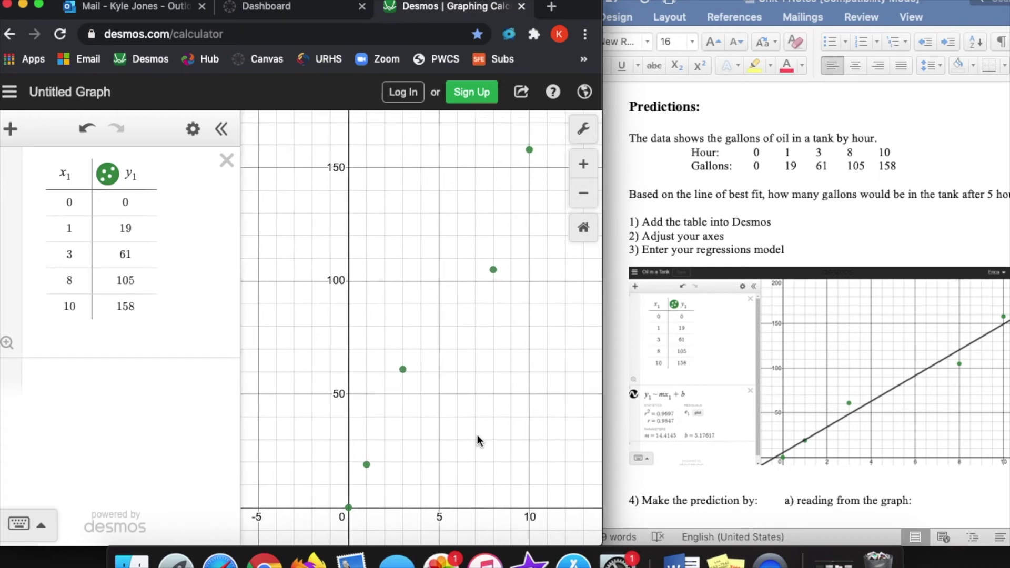
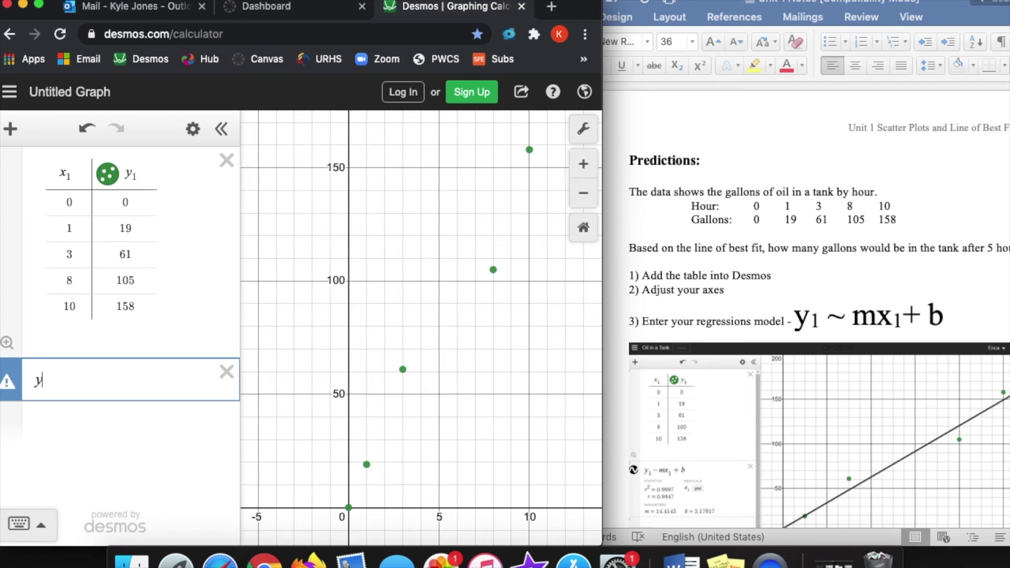
Start the regression model below the table by giving the y a subscript 1 and adding the ~ symbol
left_click(40, 527)
left_click(269, 494)
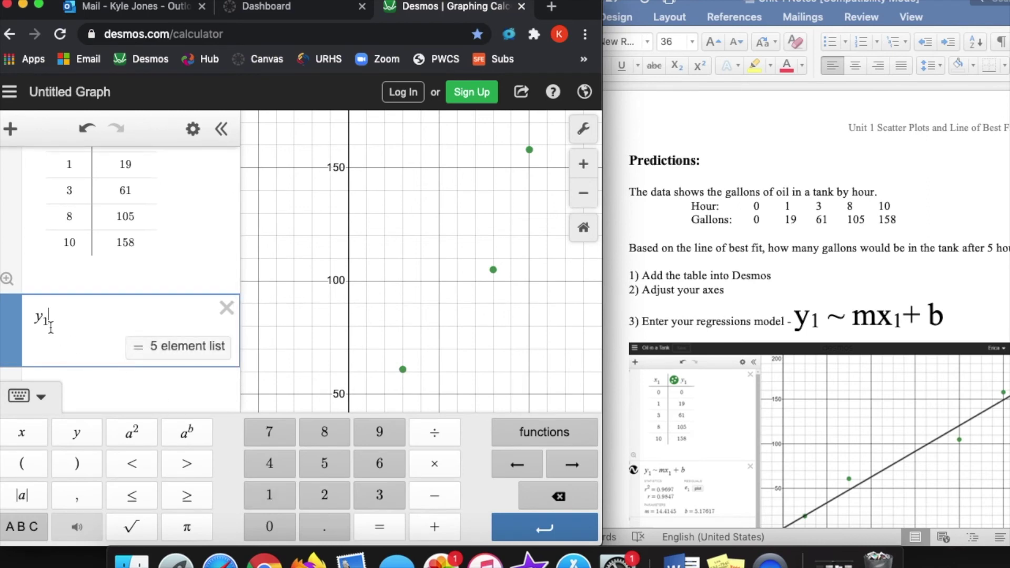
scroll(150, 266, "up", 3)
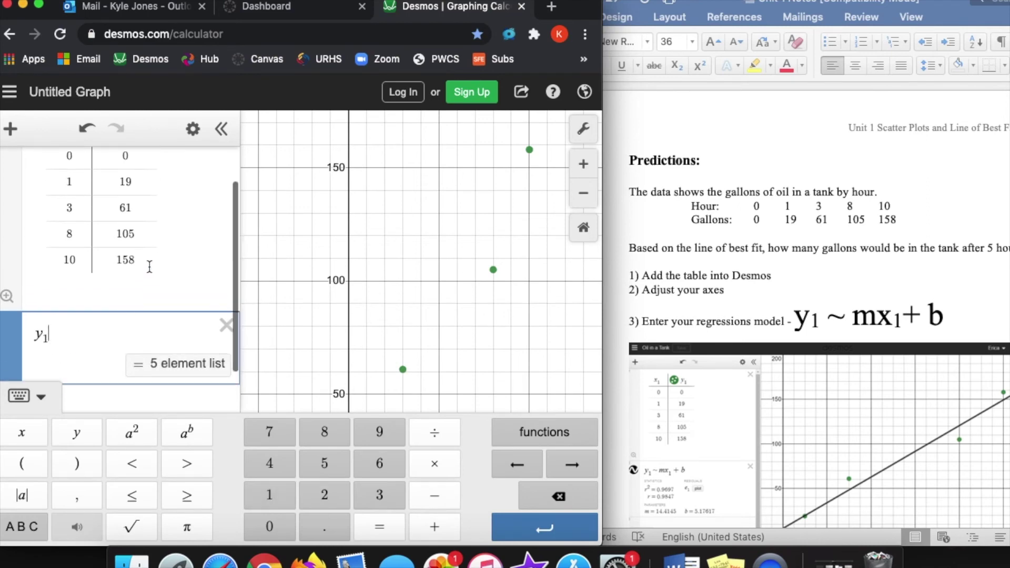
scroll(149, 267, "down", 1)
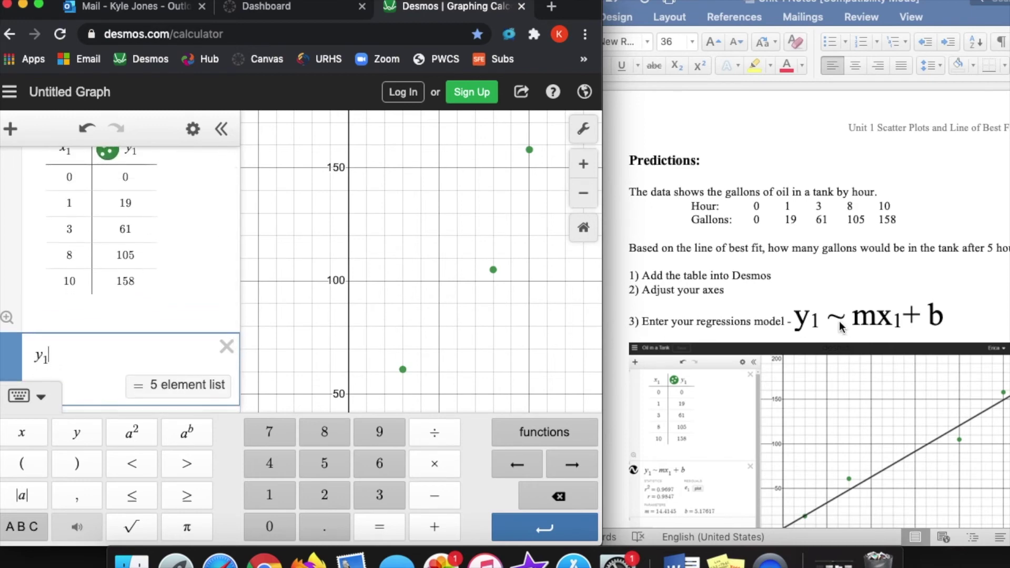
left_click(23, 527)
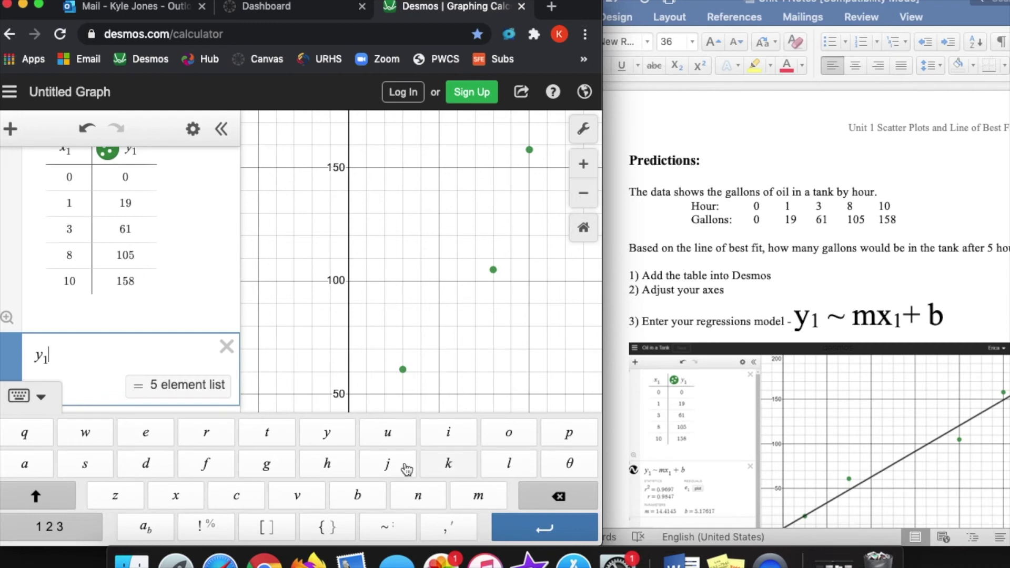
left_click(391, 534)
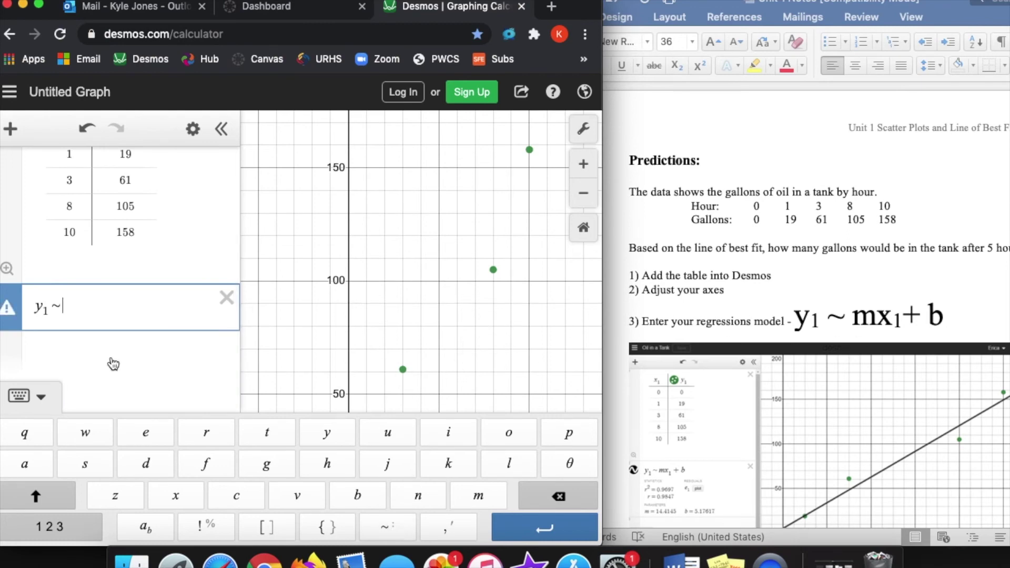
Add mx with a subscript 1 after the ~ in the regression model
type("mx")
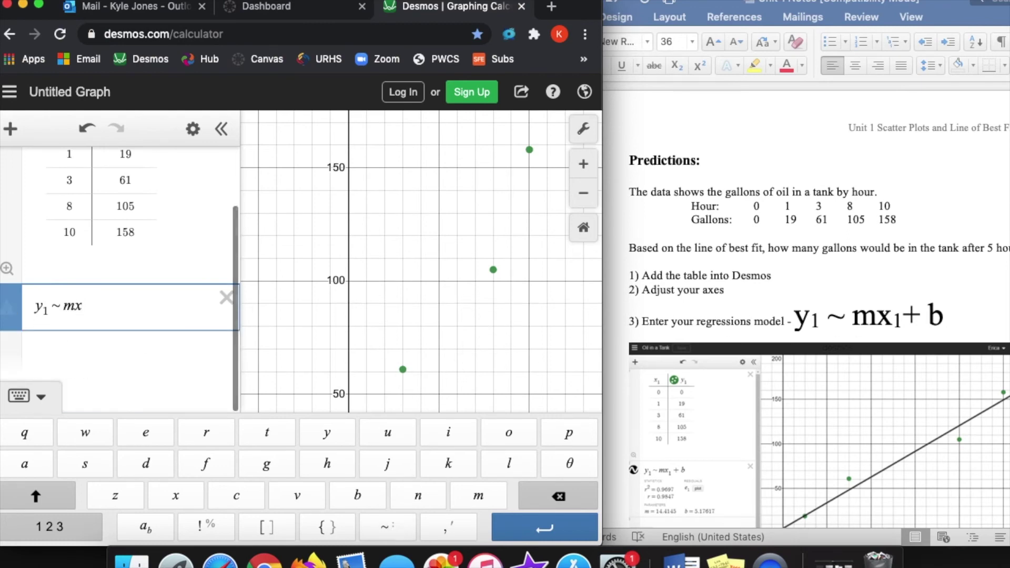
left_click(74, 528)
left_click(259, 495)
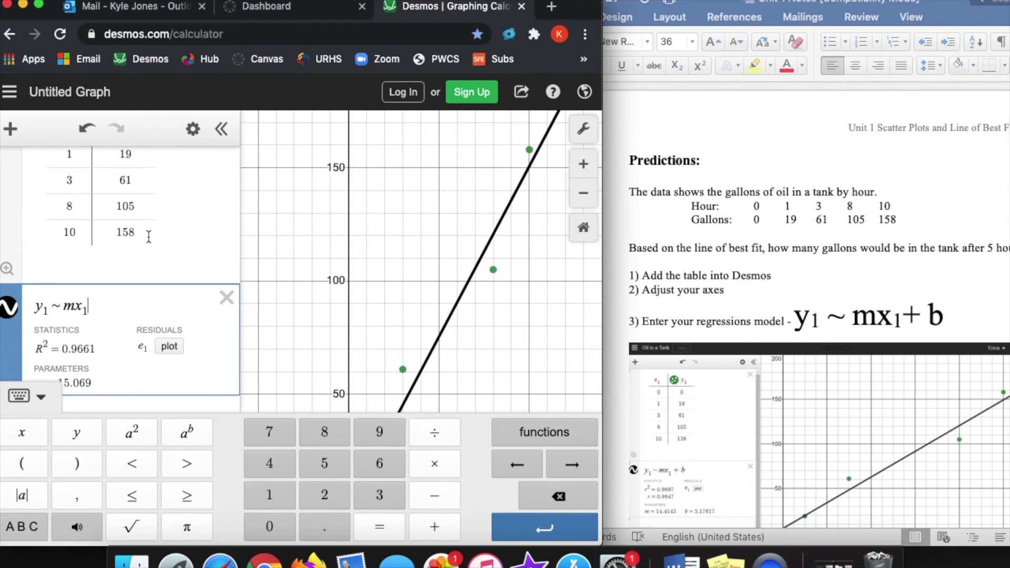
Compare the x₁ and y₁ headings and data in the table with the variables used in the regression model
scroll(149, 237, "up", 3)
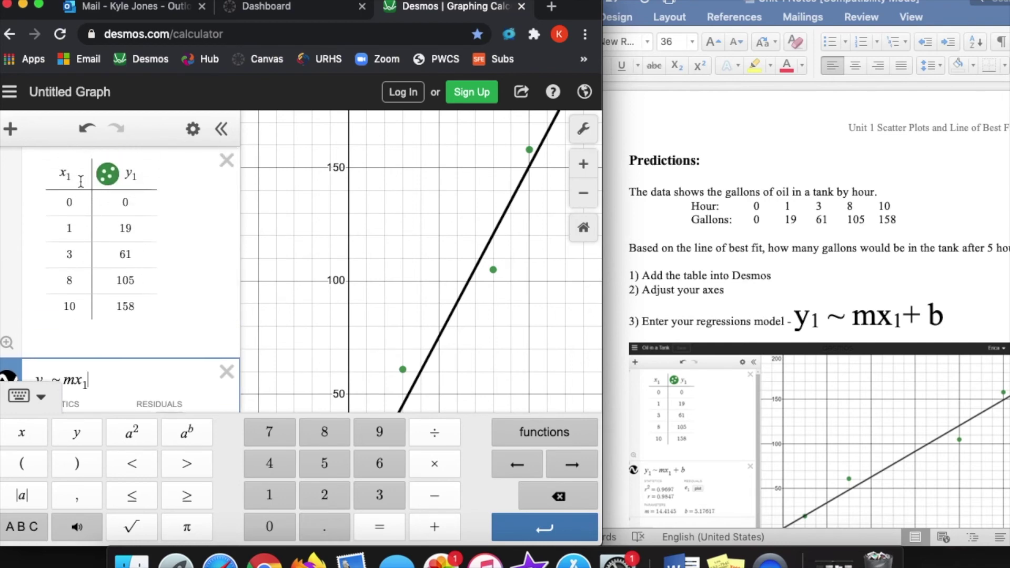
scroll(92, 293, "down", 3)
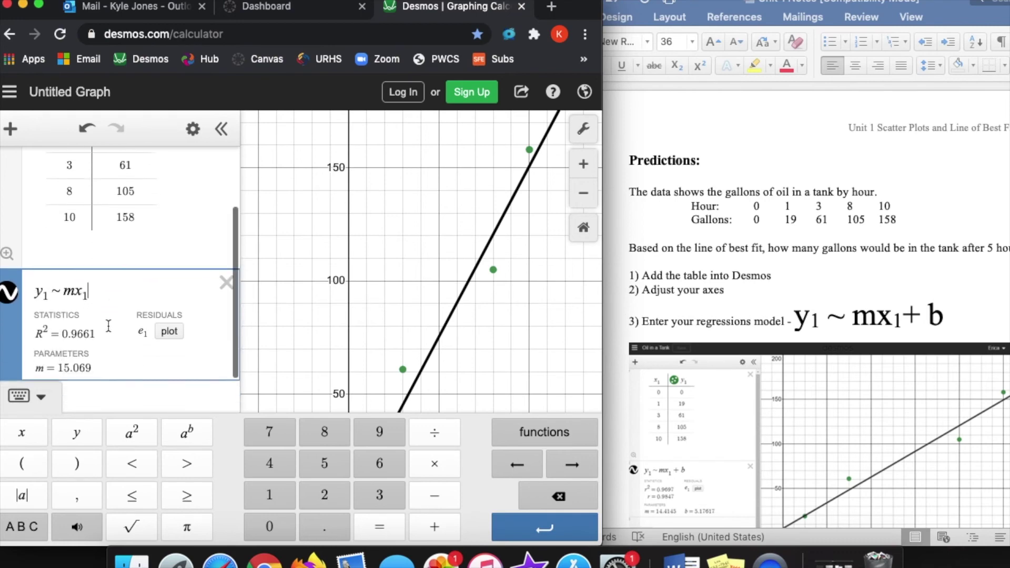
scroll(108, 326, "up", 3)
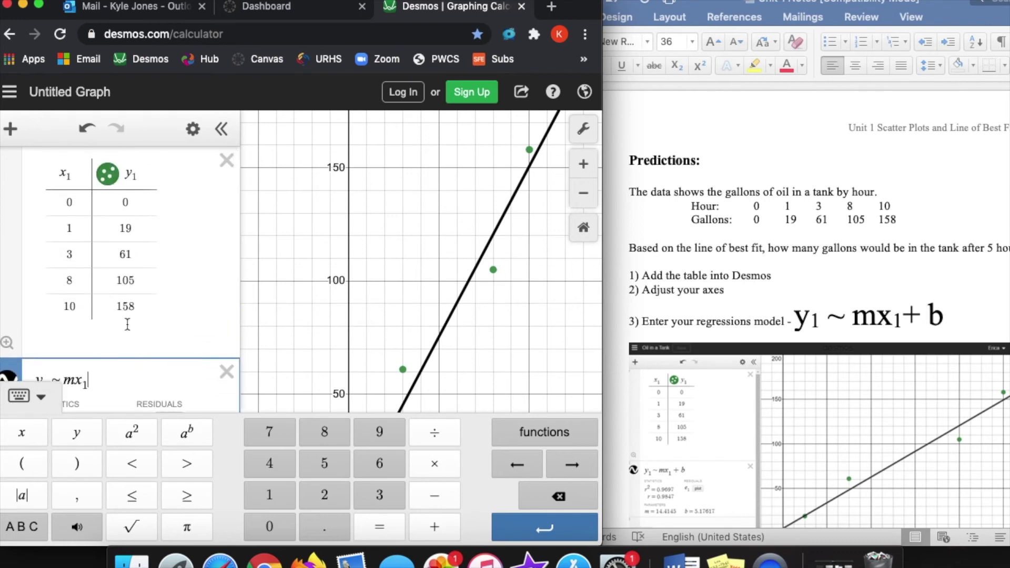
scroll(127, 325, "down", 2)
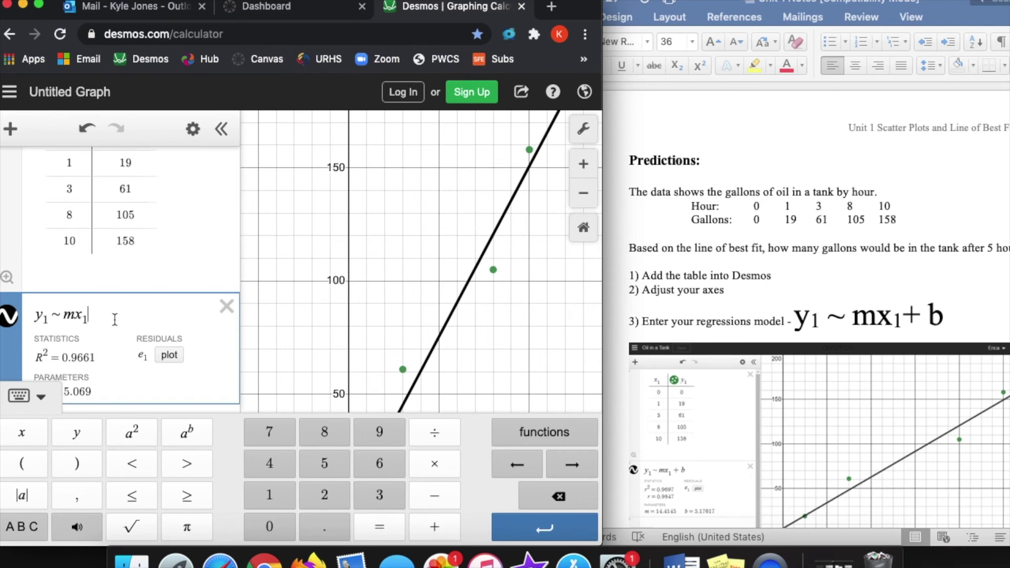
scroll(124, 305, "up", 2)
scroll(124, 305, "down", 2)
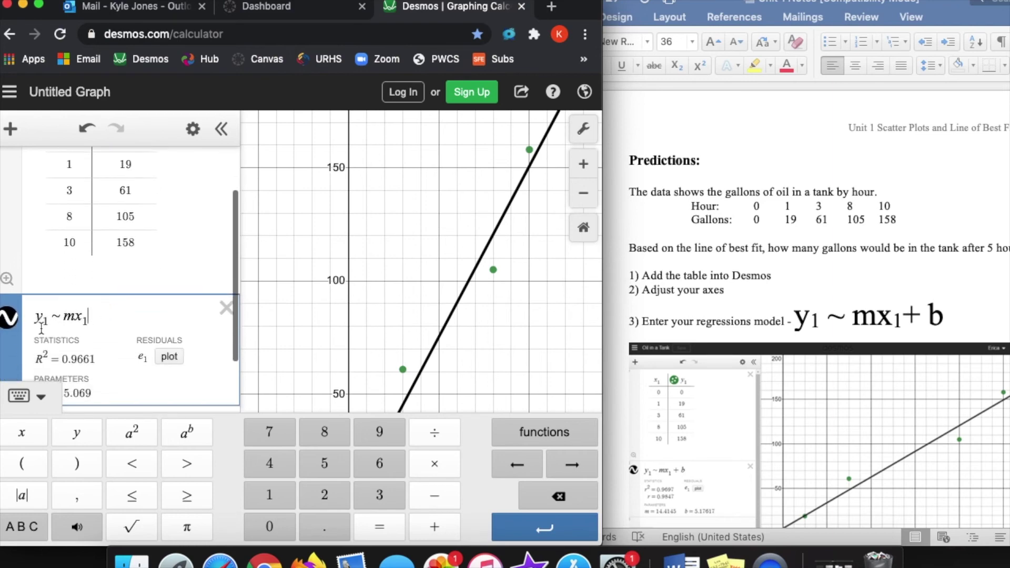
scroll(153, 304, "up", 2)
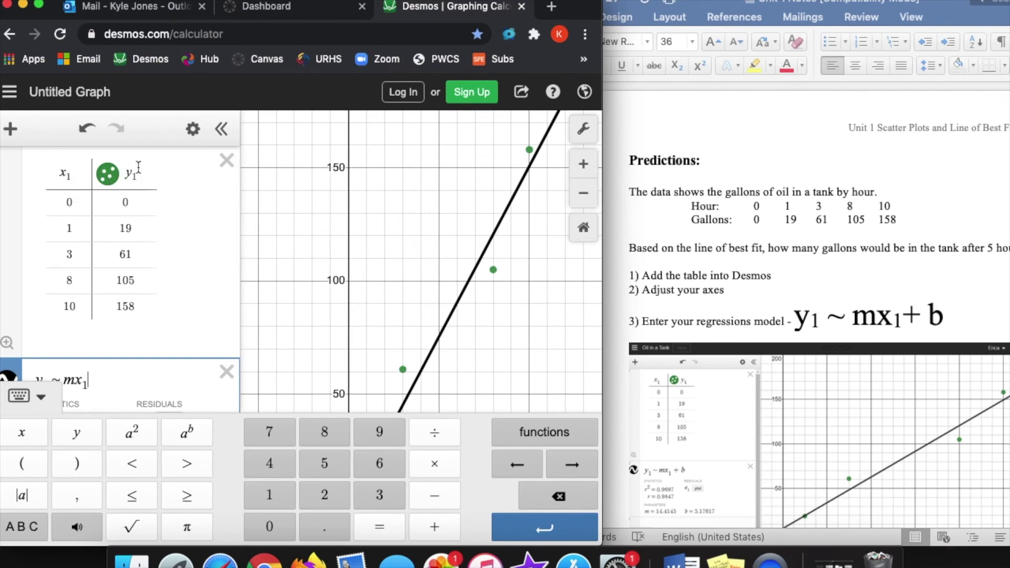
scroll(128, 368, "down", 3)
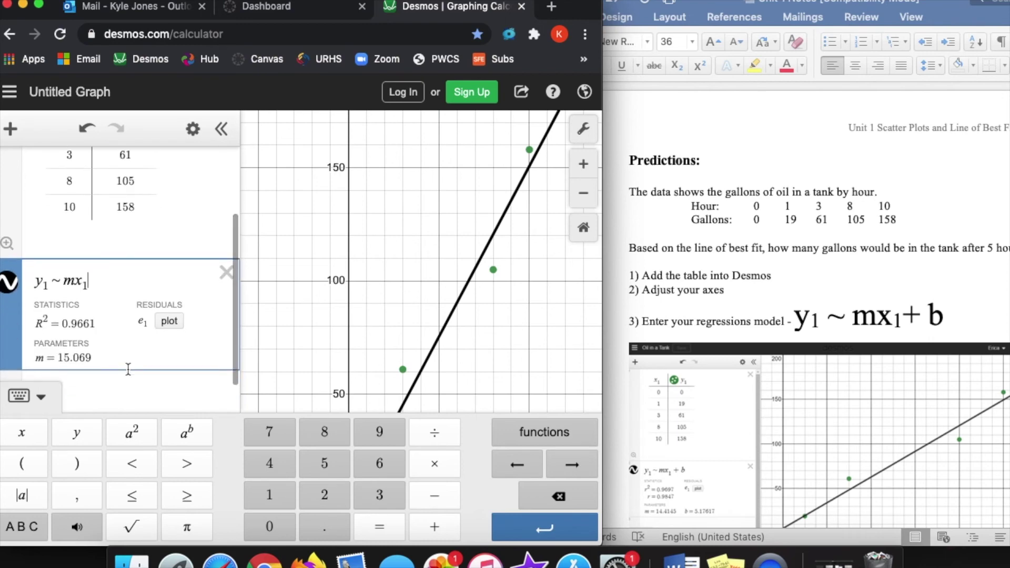
Complete the regression model with + b and adjust the graph view to show all five data points and the origin
type("+b")
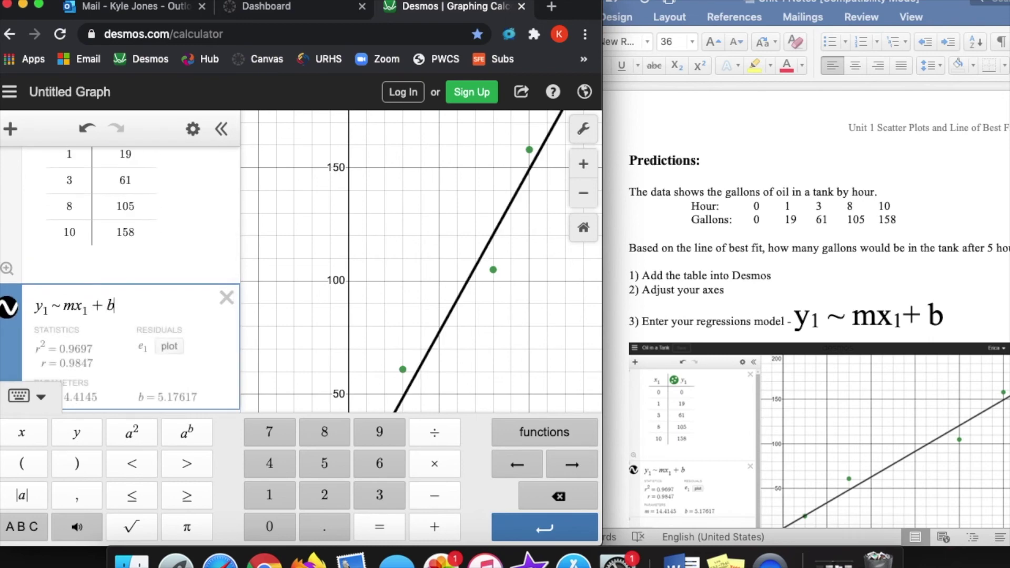
scroll(176, 343, "down", 2)
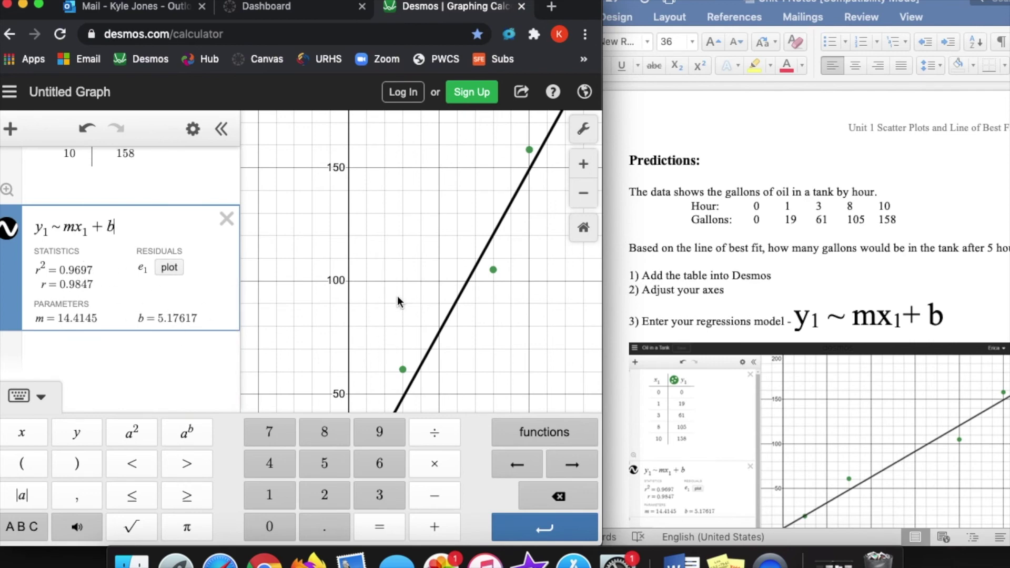
left_click(396, 243)
left_click_drag(395, 245, 363, 263)
scroll(333, 459, "down", 2)
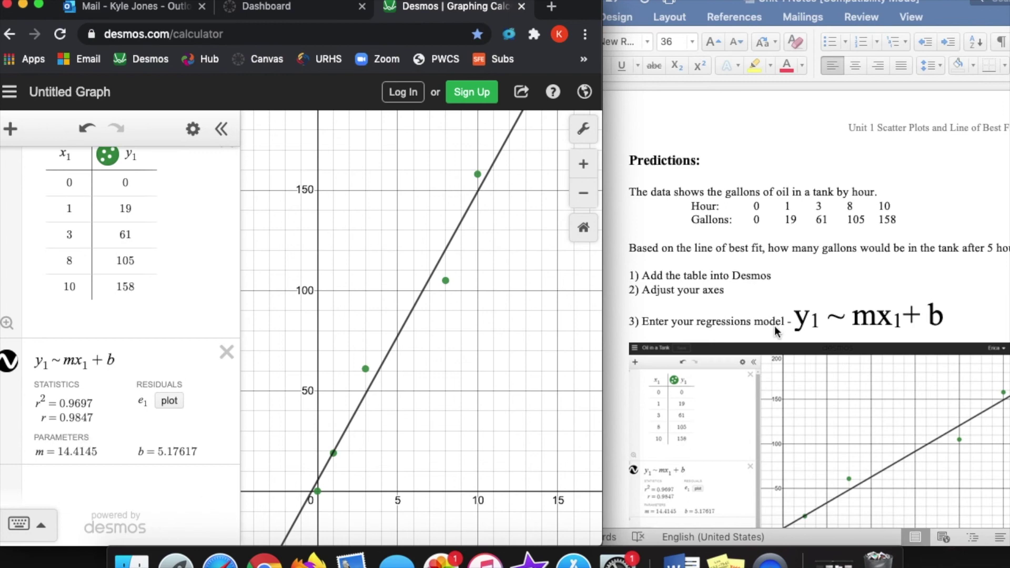
In the Word notes, complete the equation under question 4 as y = mx + b and start a new line
scroll(774, 326, "up", 5)
scroll(774, 326, "up", 10)
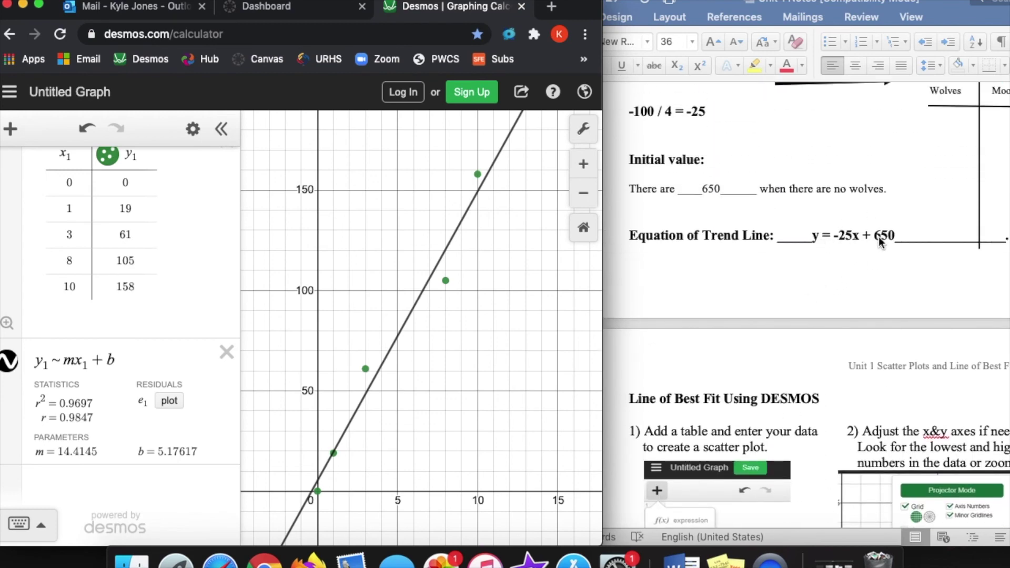
scroll(787, 377, "down", 10)
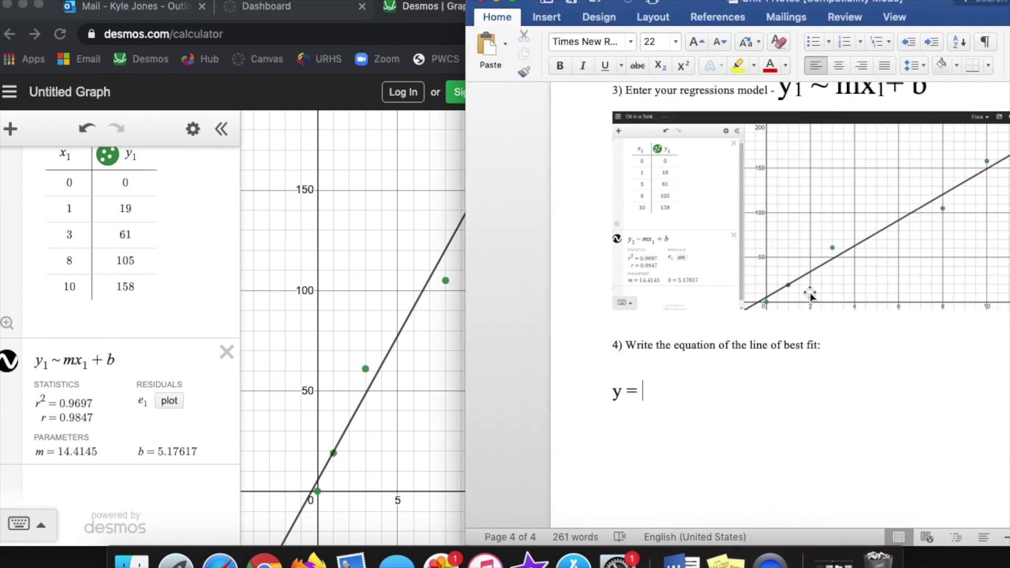
left_click(137, 494)
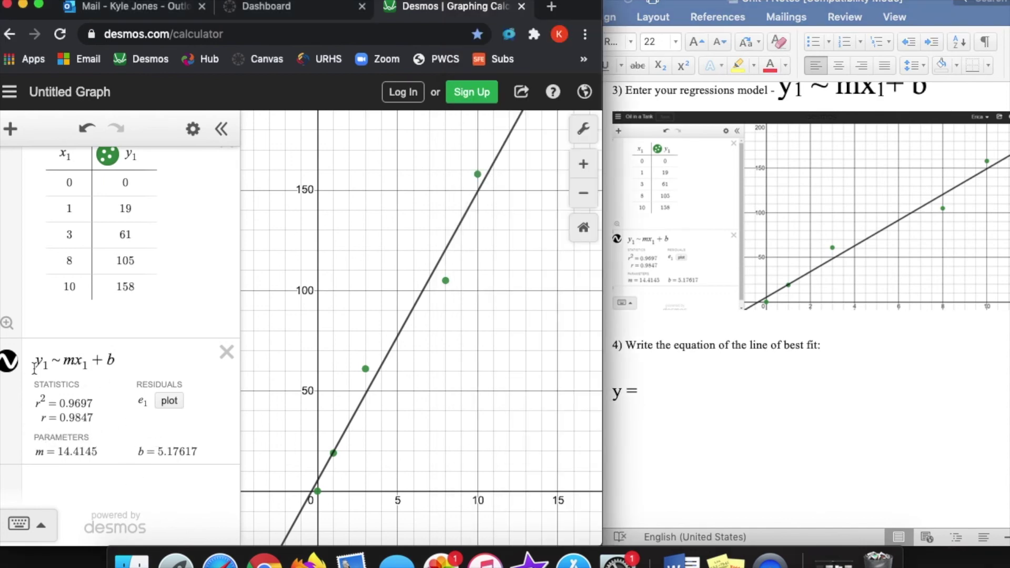
left_click(688, 374)
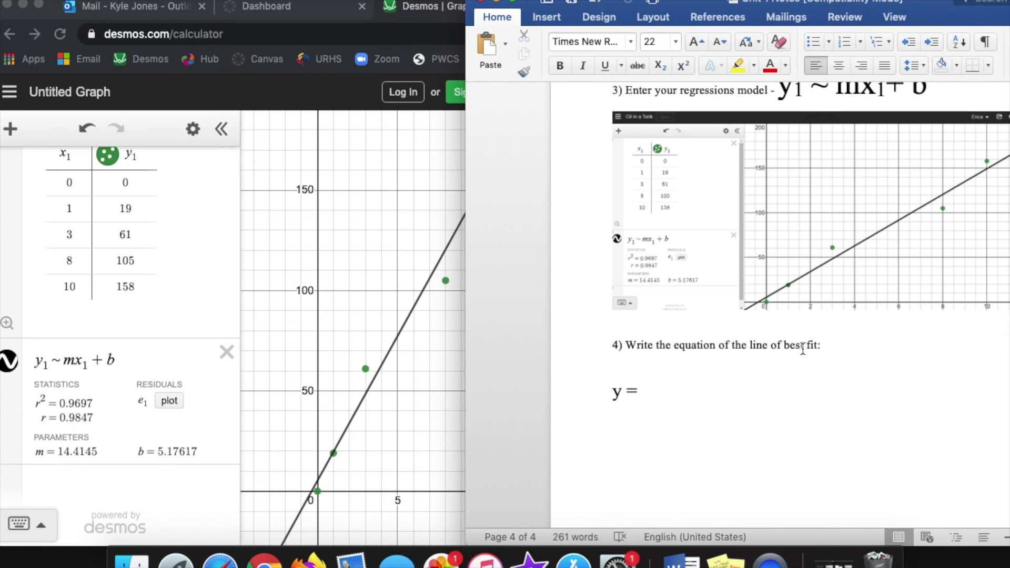
scroll(758, 263, "up", 2)
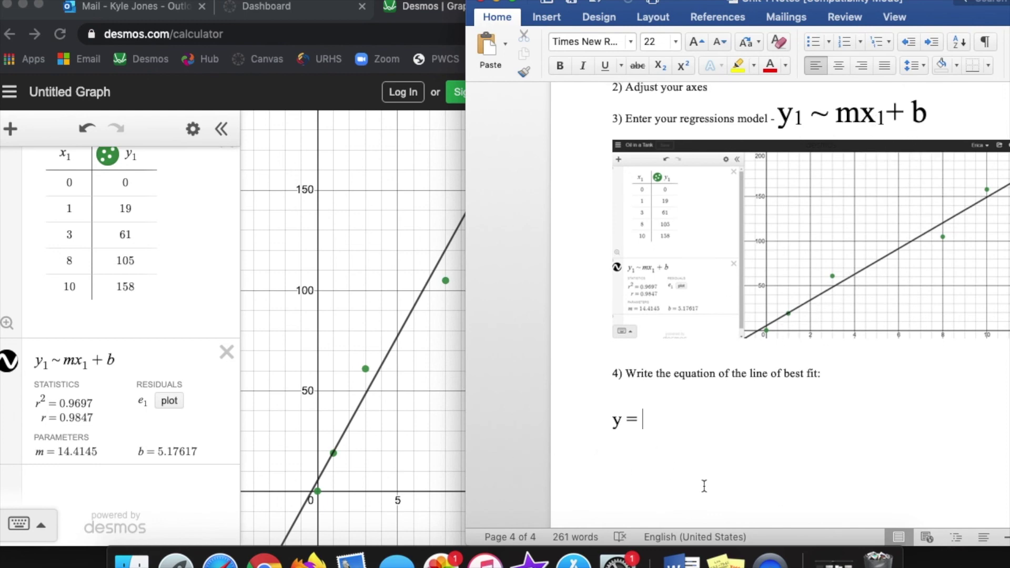
type("mx + b")
key("Return")
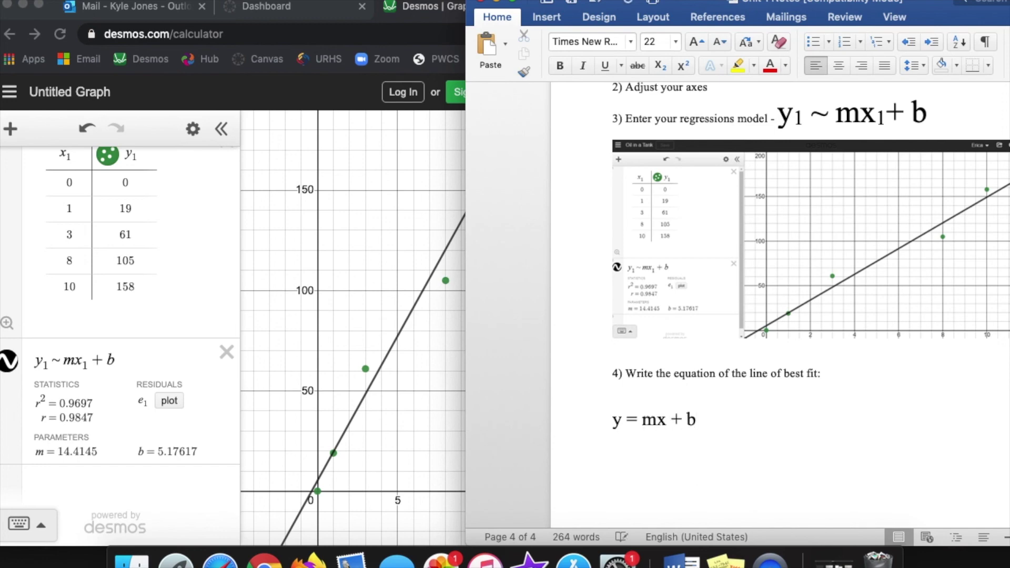
Write the regression parameters below the equation, rounded to two decimals, as m = 14.41 and b = 5.18
type("m = 14.")
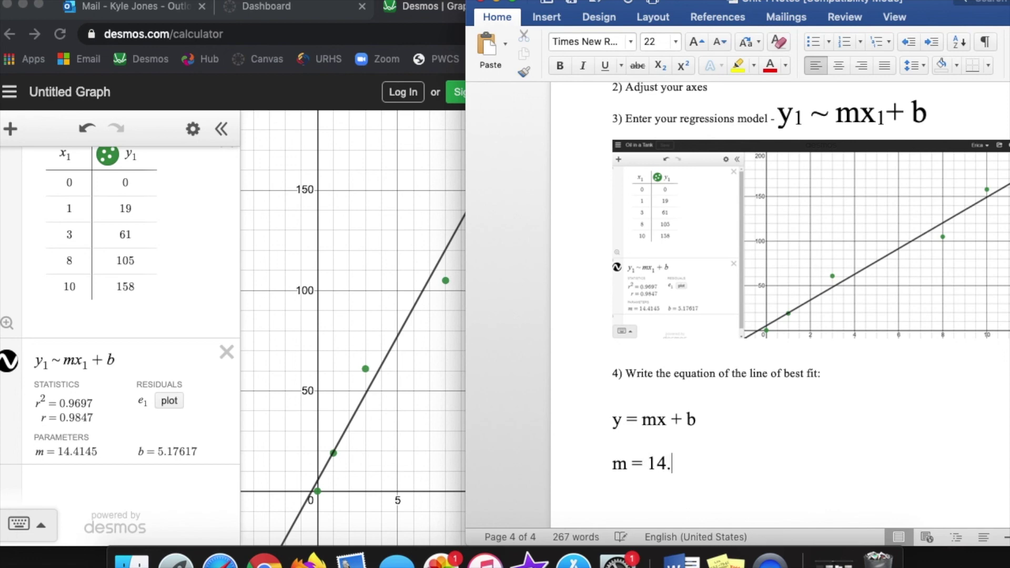
type("414")
key("Return")
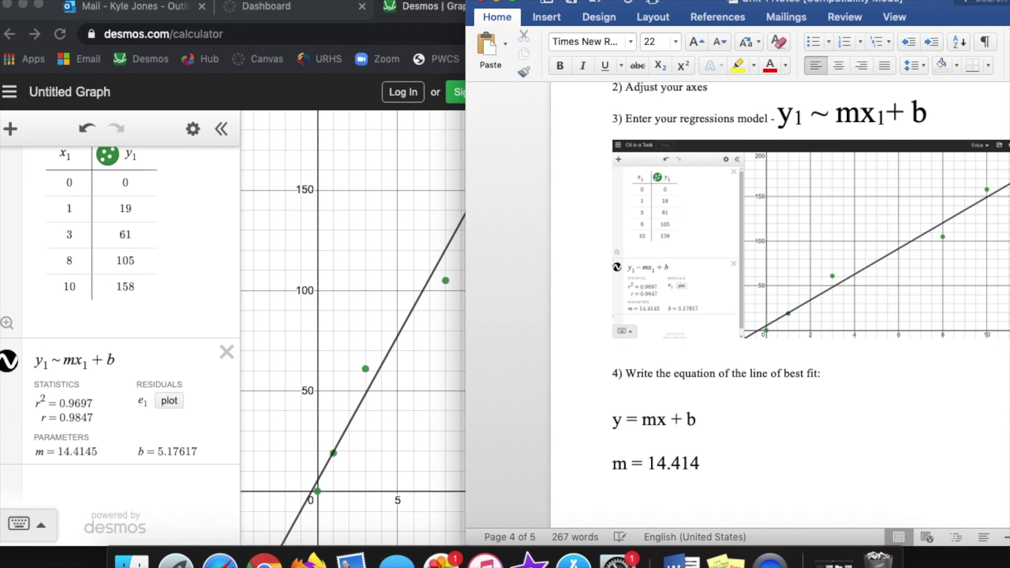
type("b = ")
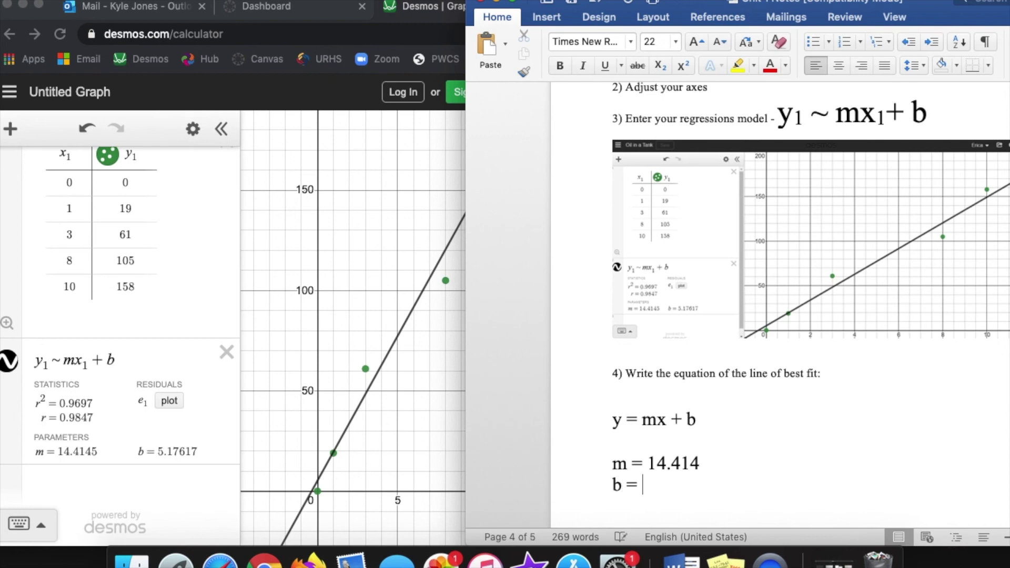
type("5.1")
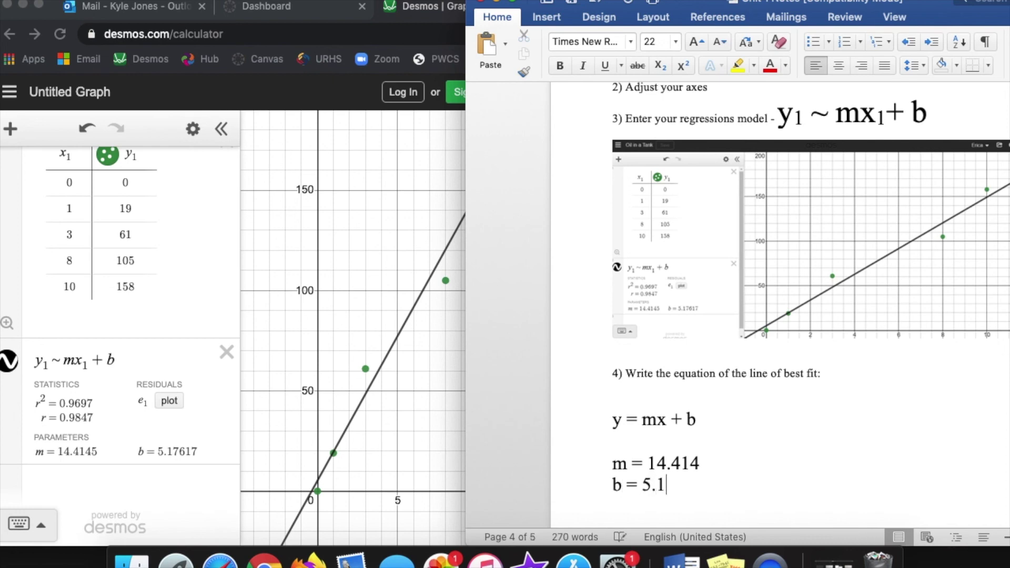
type("8")
key("Up")
key("End")
key("BackSpace")
key("Down")
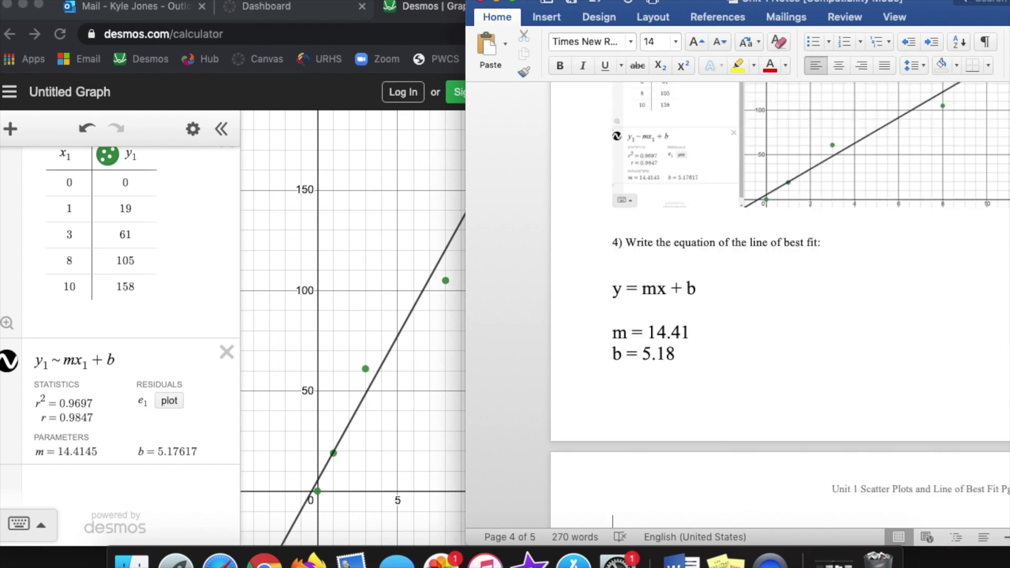
Insert blank lines above the m and b values and write y = 14.41x + 5.18 there in bold
key("Up")
key("End")
key("Up")
key("Return")
key("Return")
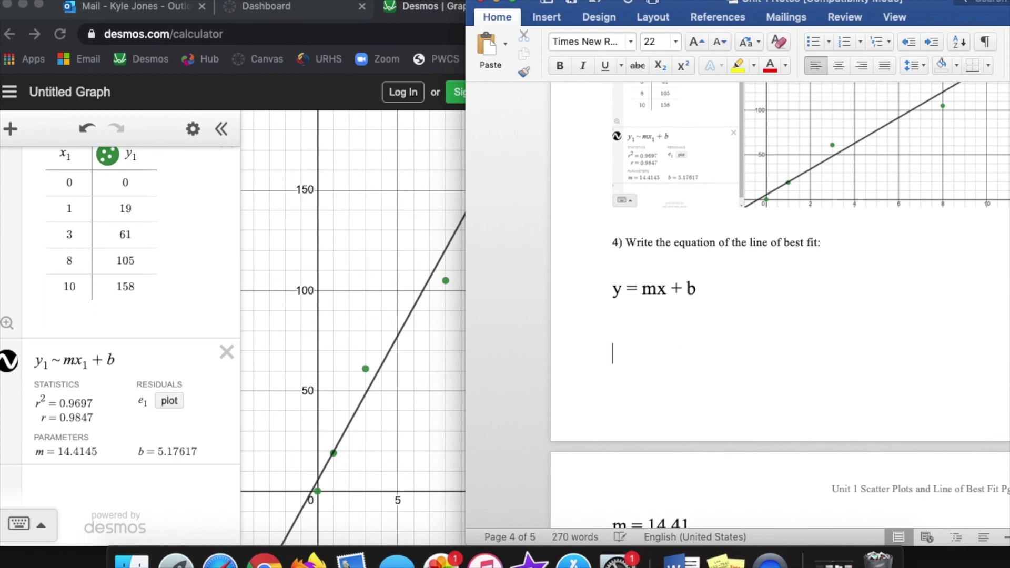
scroll(778, 305, "up", 3)
scroll(812, 349, "down", 6)
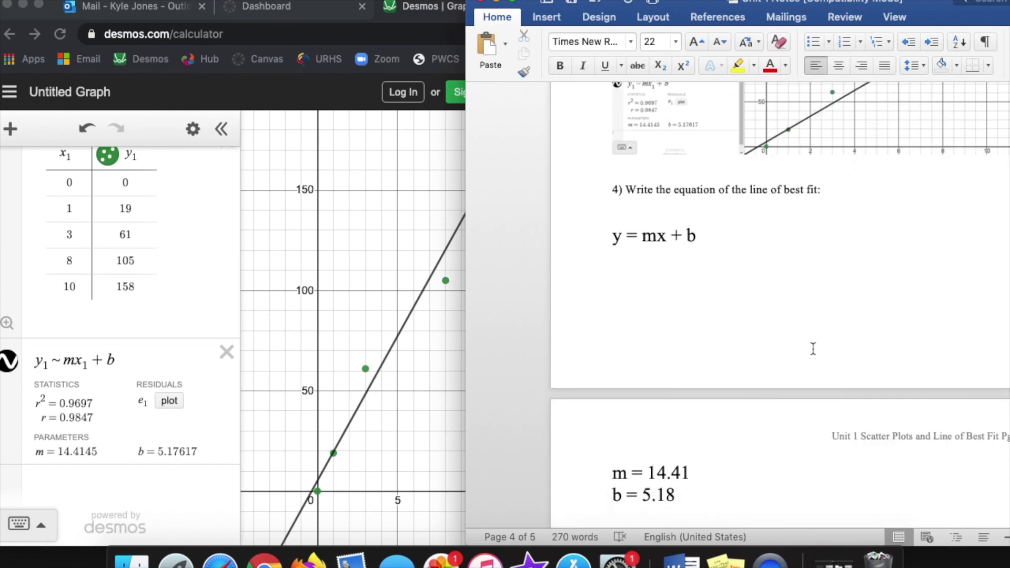
type("y = 14.41x + 5.18")
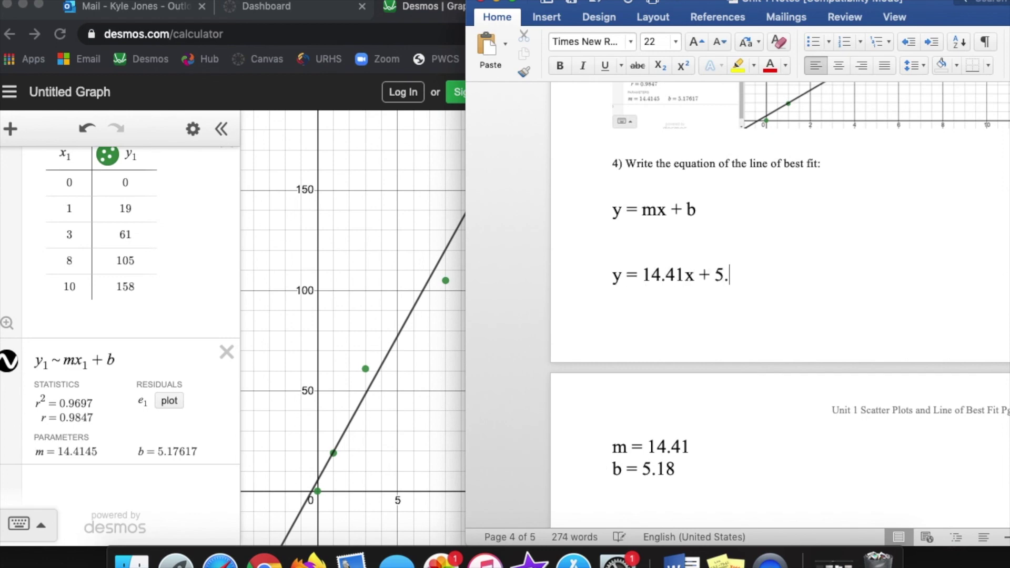
left_click(597, 274)
left_click(560, 65)
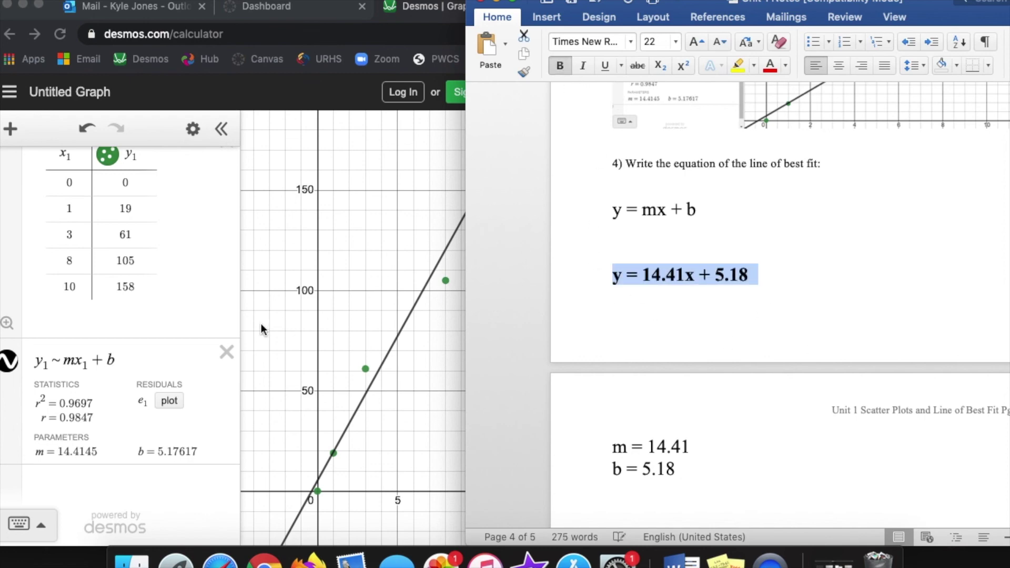
scroll(129, 228, "up", 1)
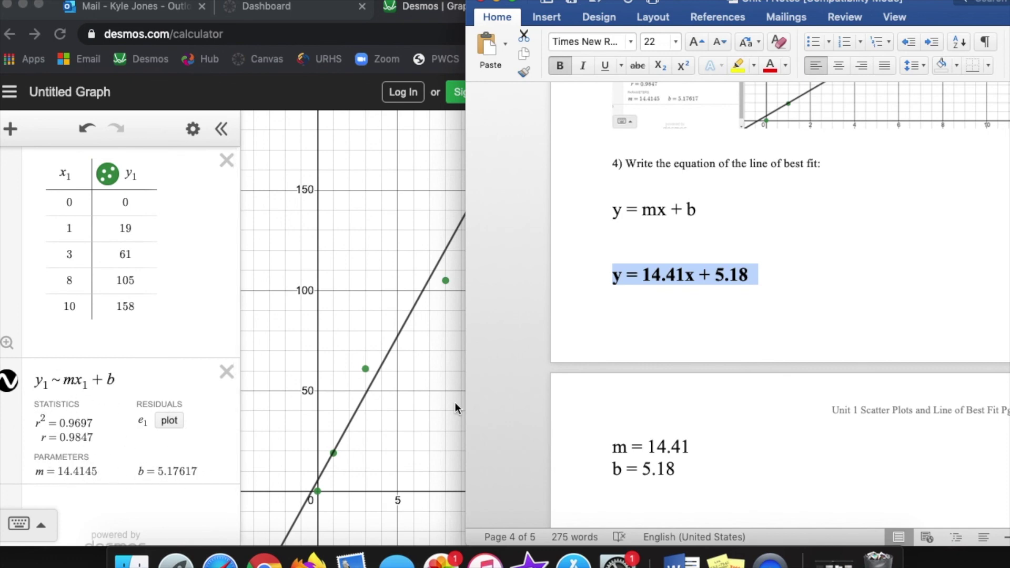
left_click(704, 166)
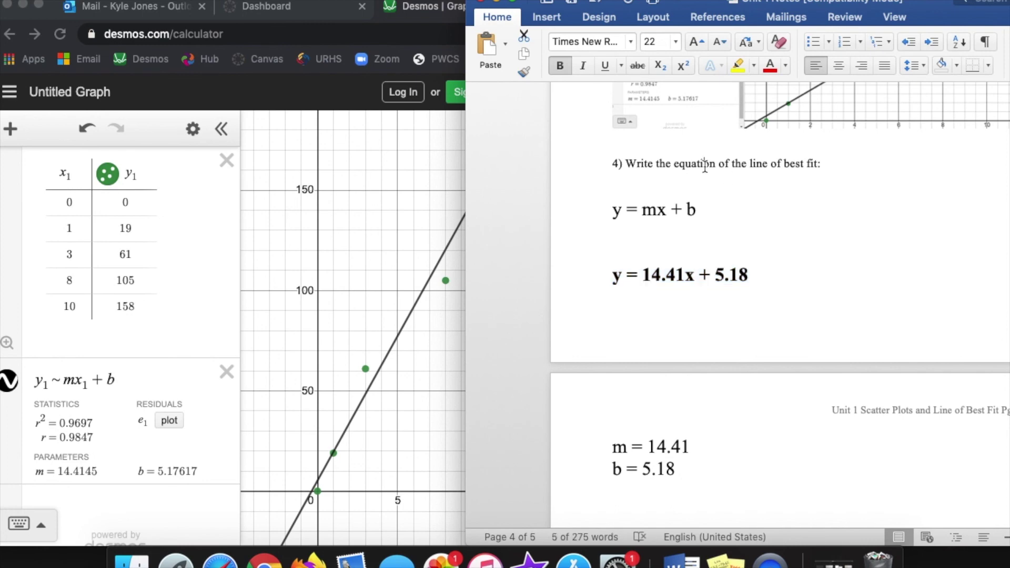
Move the Word window so the full page width is visible and review the work under question 4
scroll(800, 249, "up", 3)
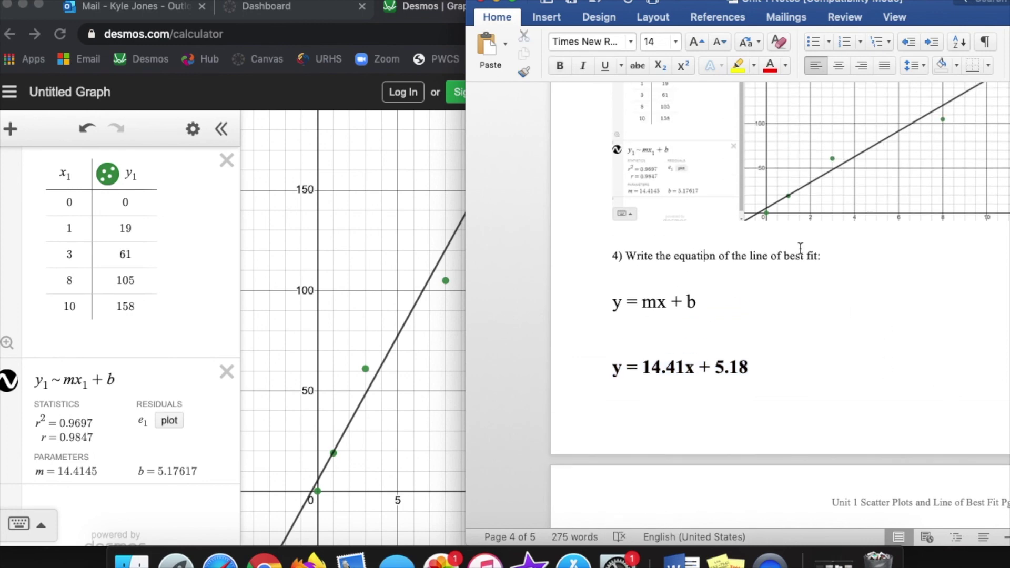
scroll(800, 249, "down", 5)
scroll(800, 248, "up", 2)
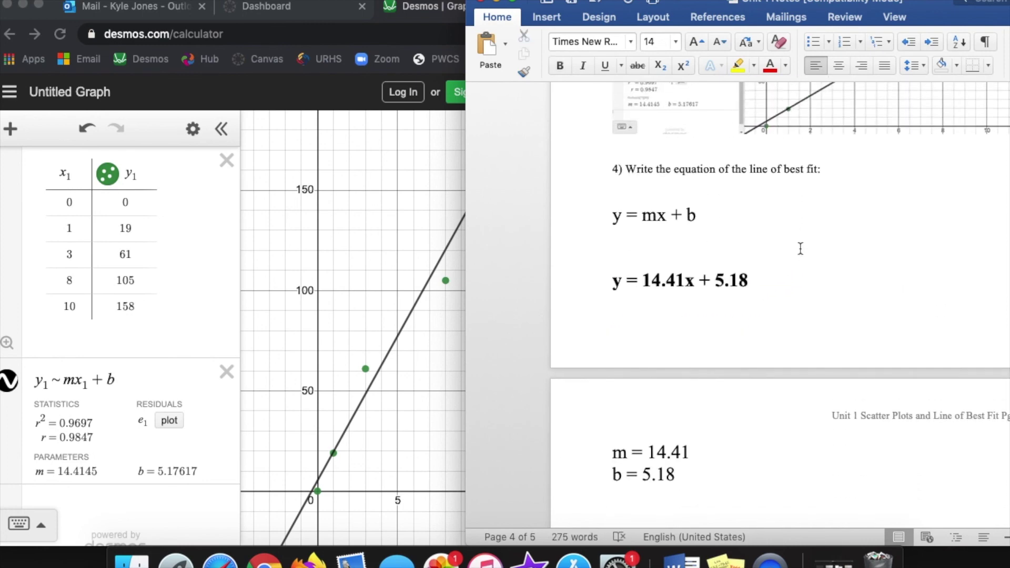
left_click_drag(790, 7, 660, 2)
scroll(700, 180, "up", 3)
scroll(700, 179, "down", 3)
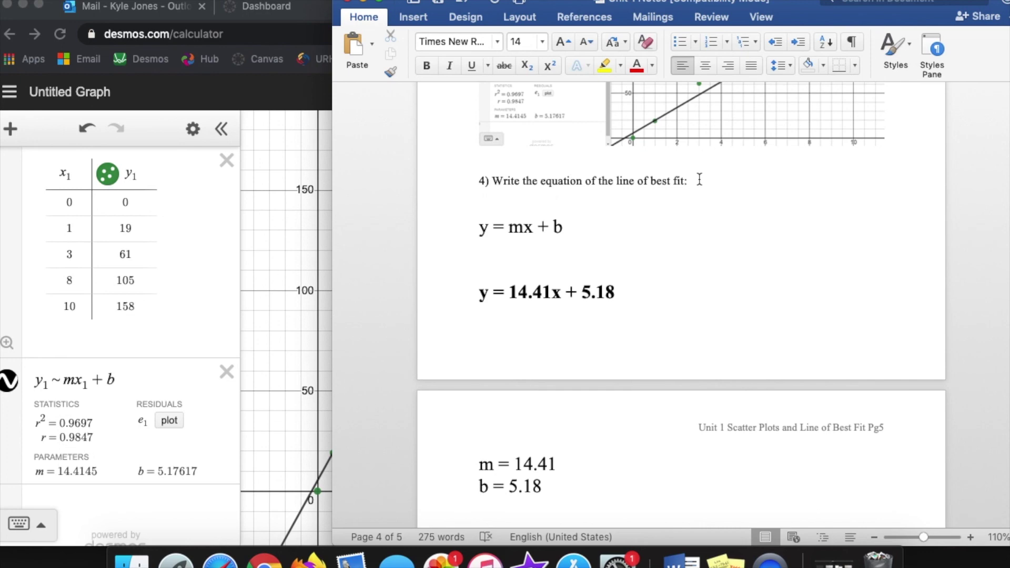
scroll(709, 224, "up", 5)
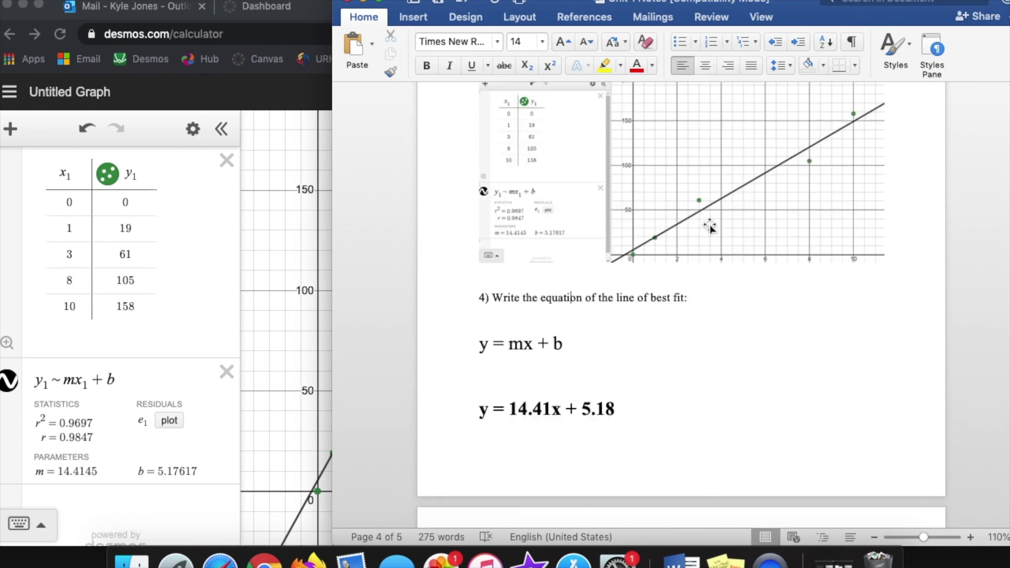
scroll(709, 224, "down", 5)
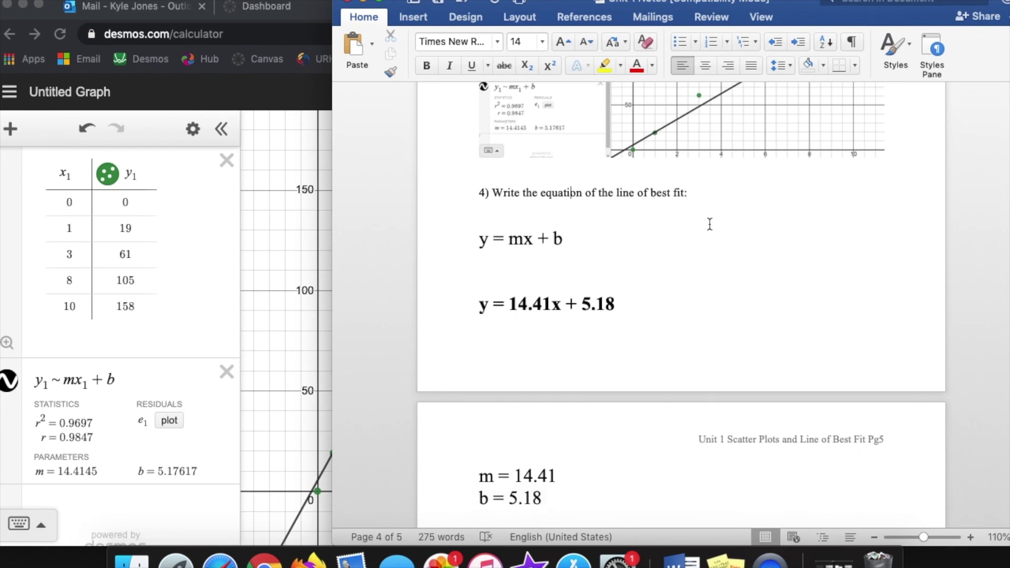